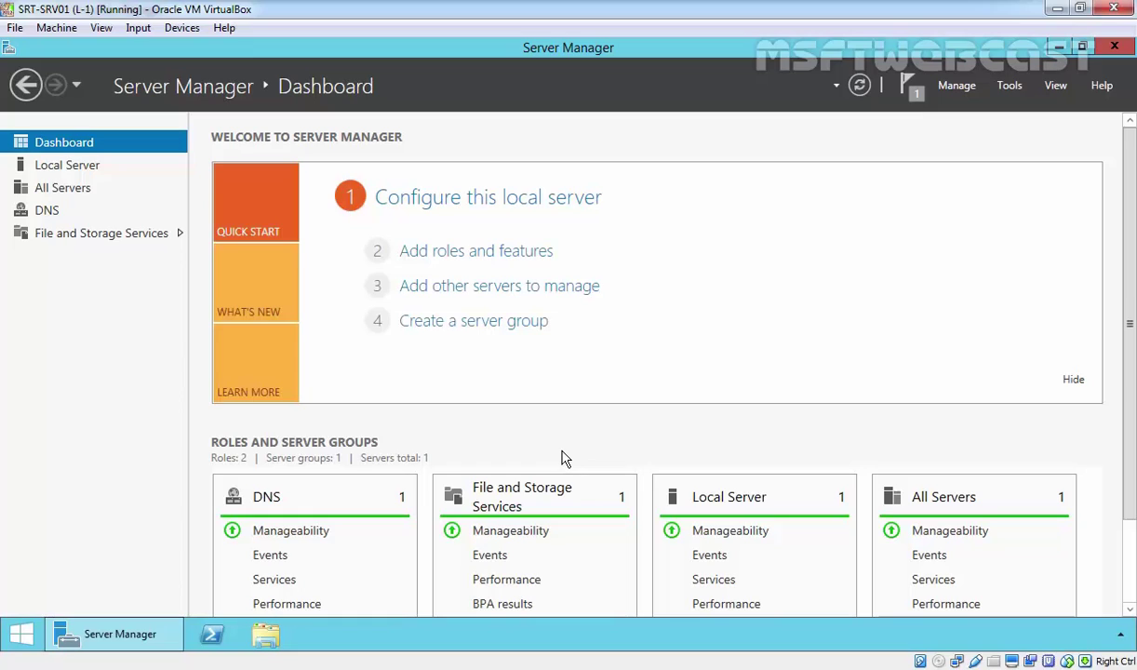
# Step: Launch DNS Manager for server 2K12R2-EVAL from Server Manager's Tools menu
pyautogui.click(1010, 86)
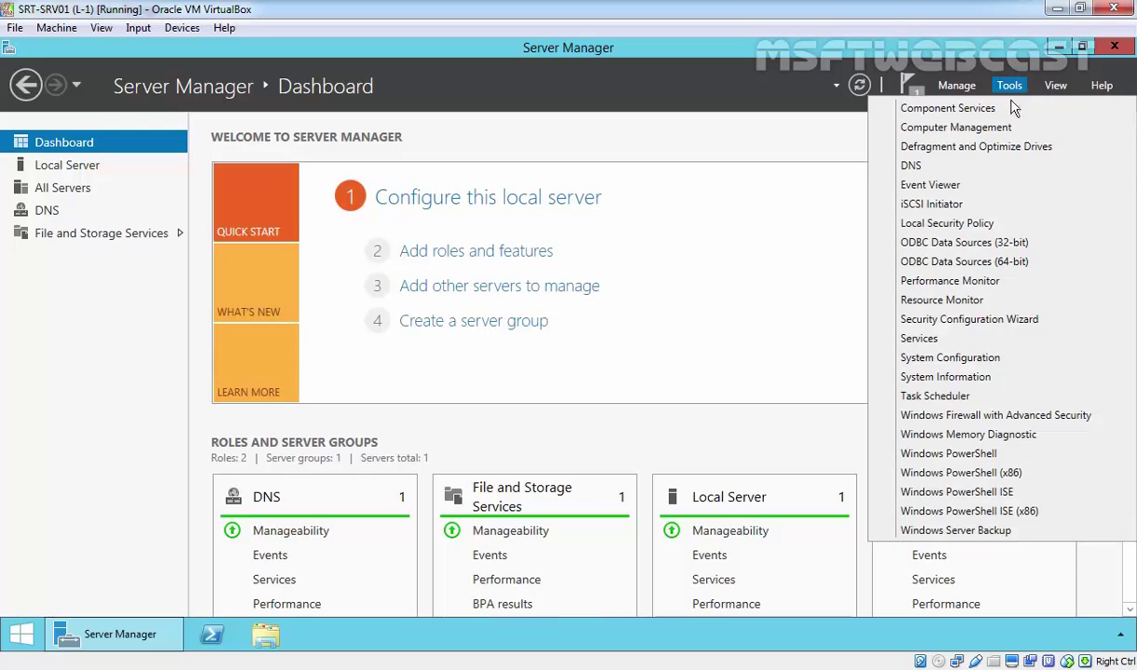
pyautogui.click(911, 165)
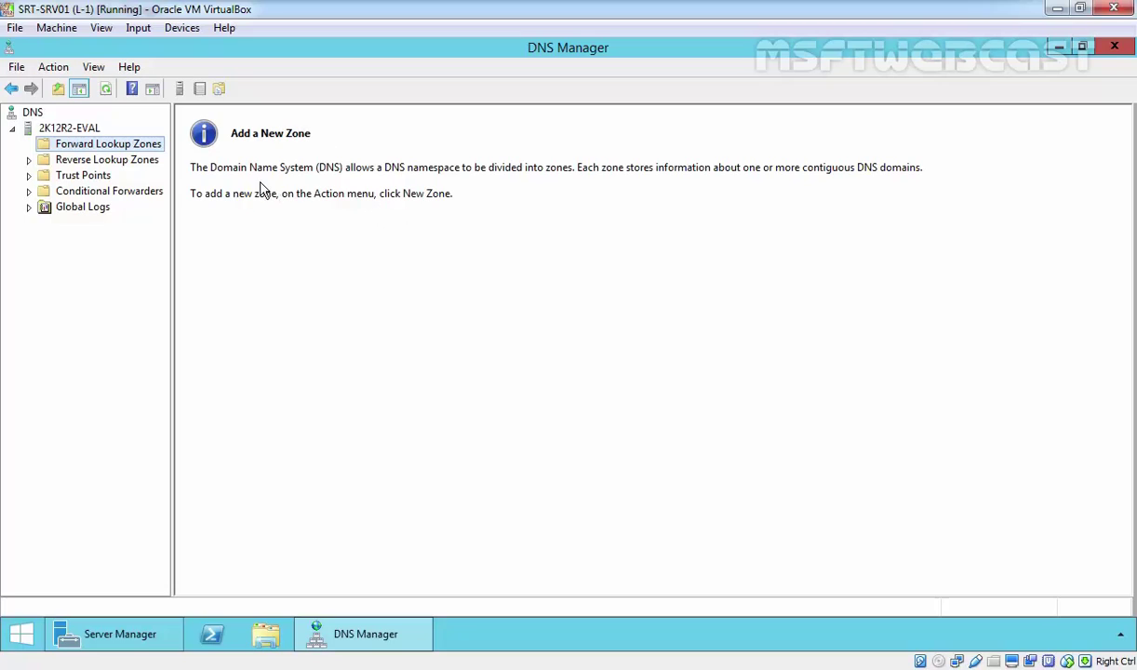
# Step: Start a New Zone Wizard on Forward Lookup Zones and keep the Primary zone type
pyautogui.rightClick(93, 147)
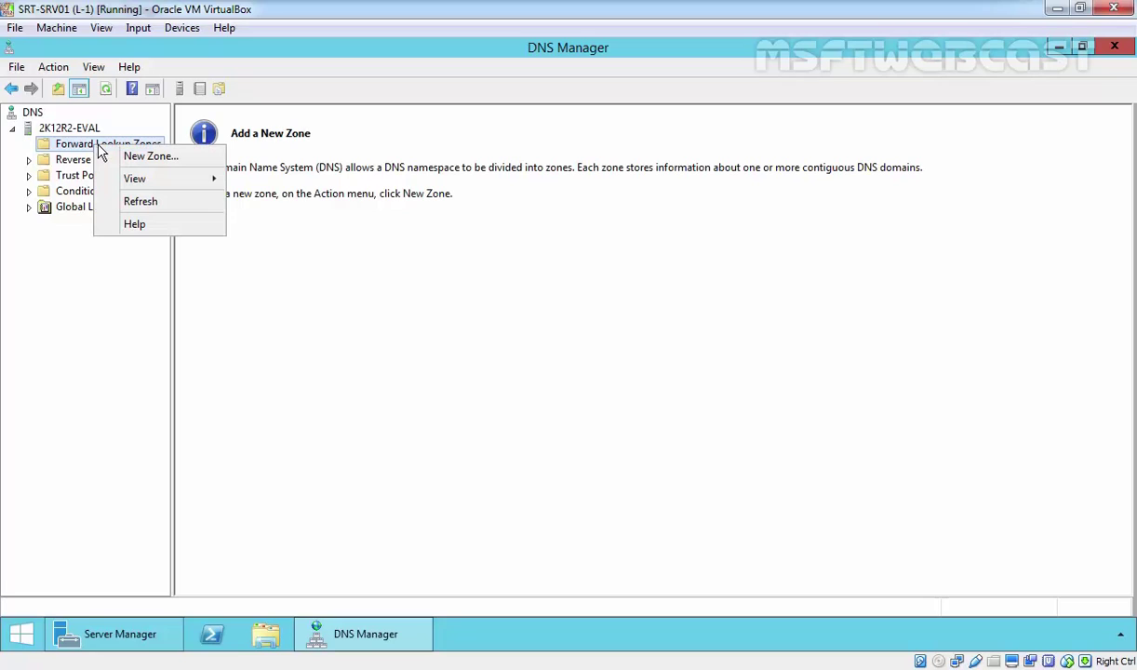
pyautogui.click(128, 158)
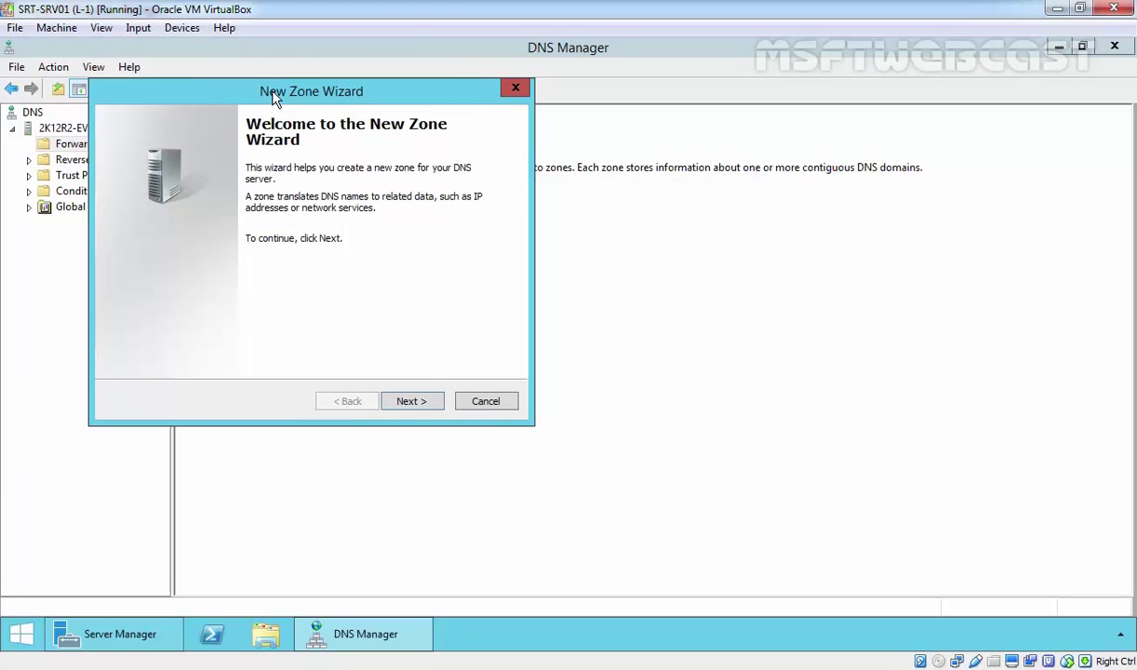
pyautogui.click(410, 401)
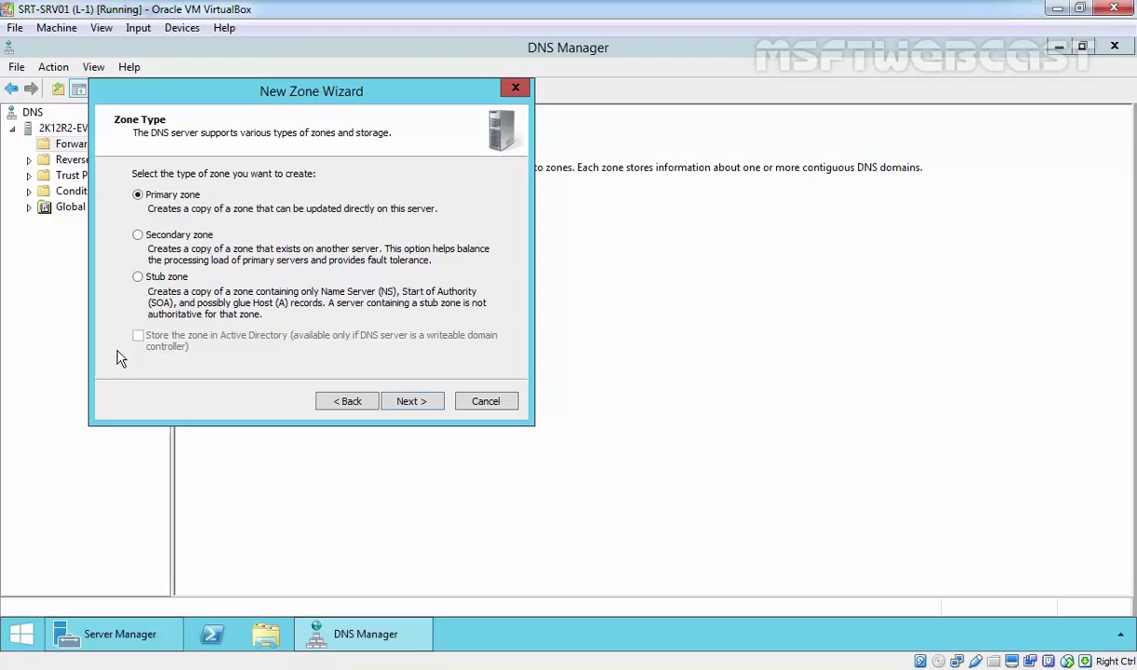
pyautogui.click(430, 407)
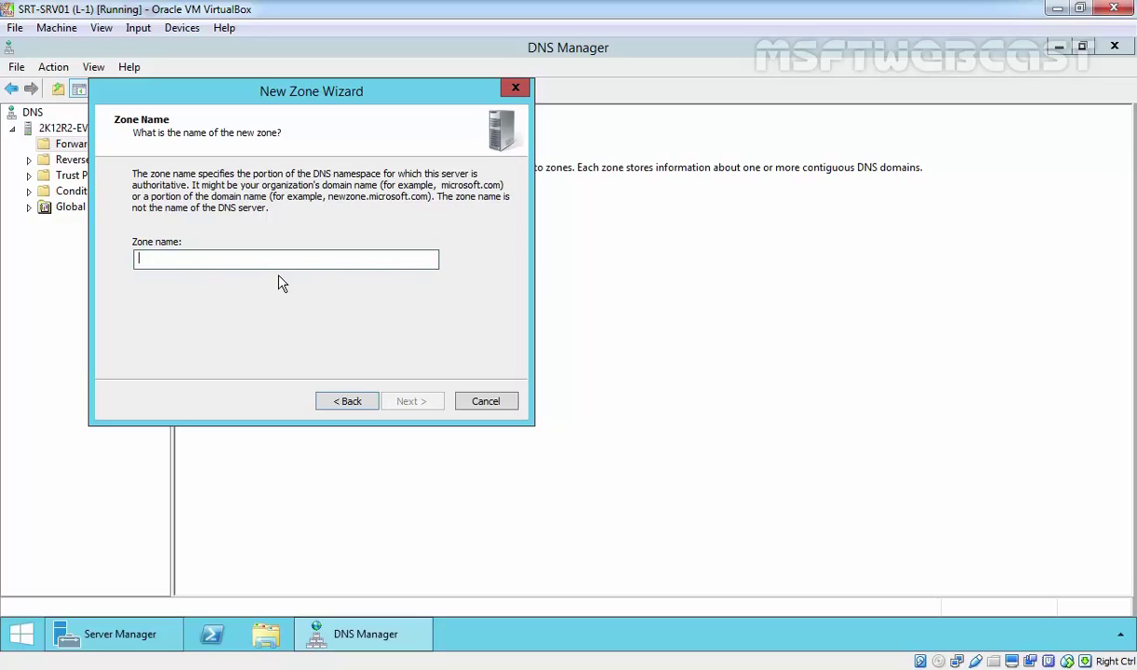
# Step: Enter msftwebcast.com as the zone name and proceed to the Zone File page
pyautogui.write('msftwe')
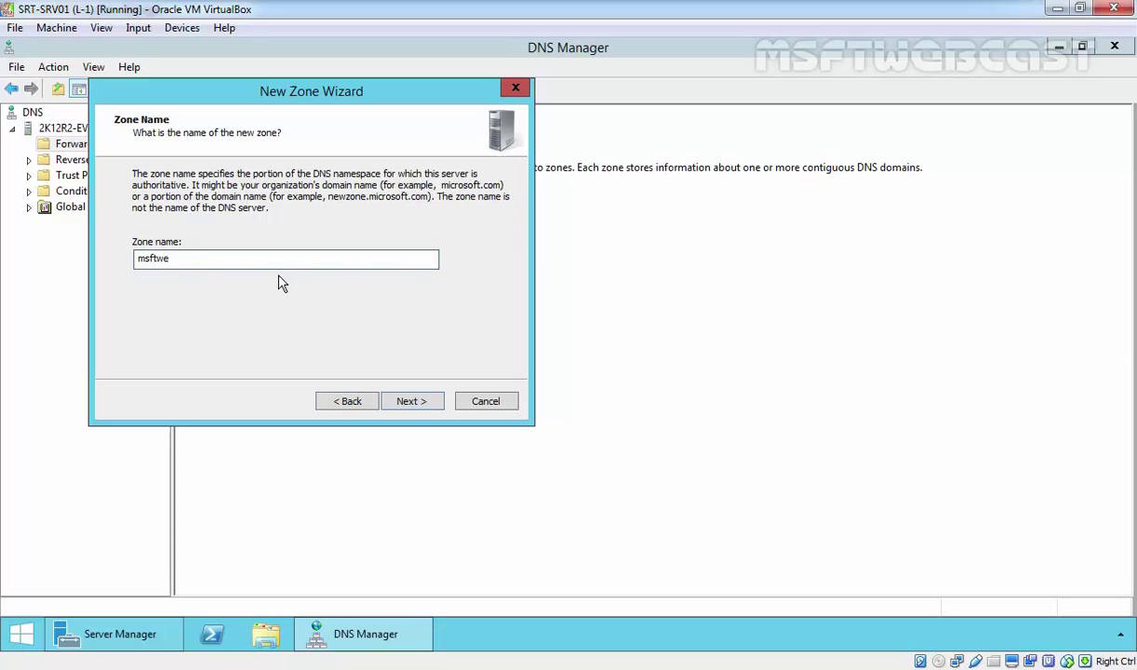
pyautogui.write('bcast.com')
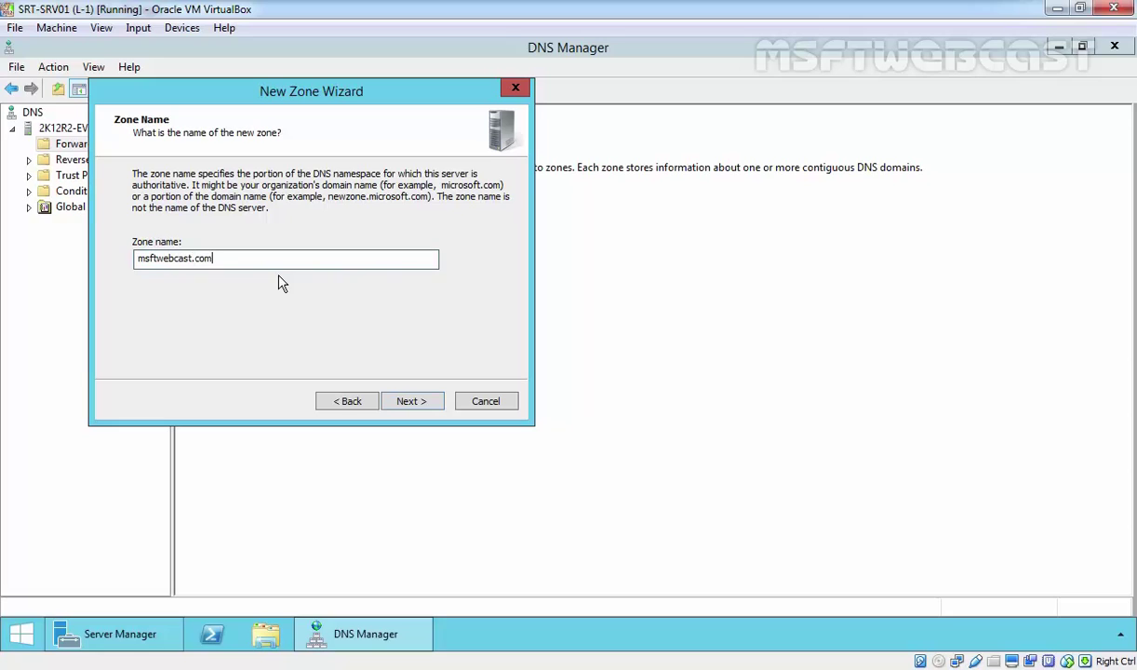
pyautogui.click(422, 406)
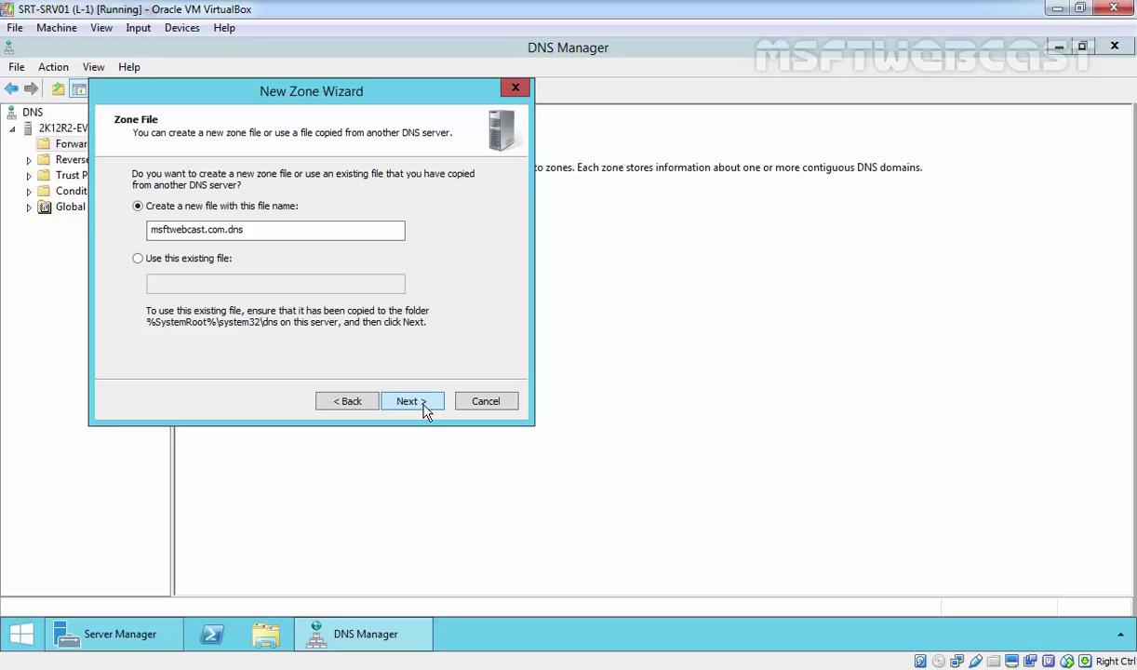
# Step: Accept the msftwebcast.com.dns zone file, disallow dynamic updates, and finish the wizard
pyautogui.click(424, 409)
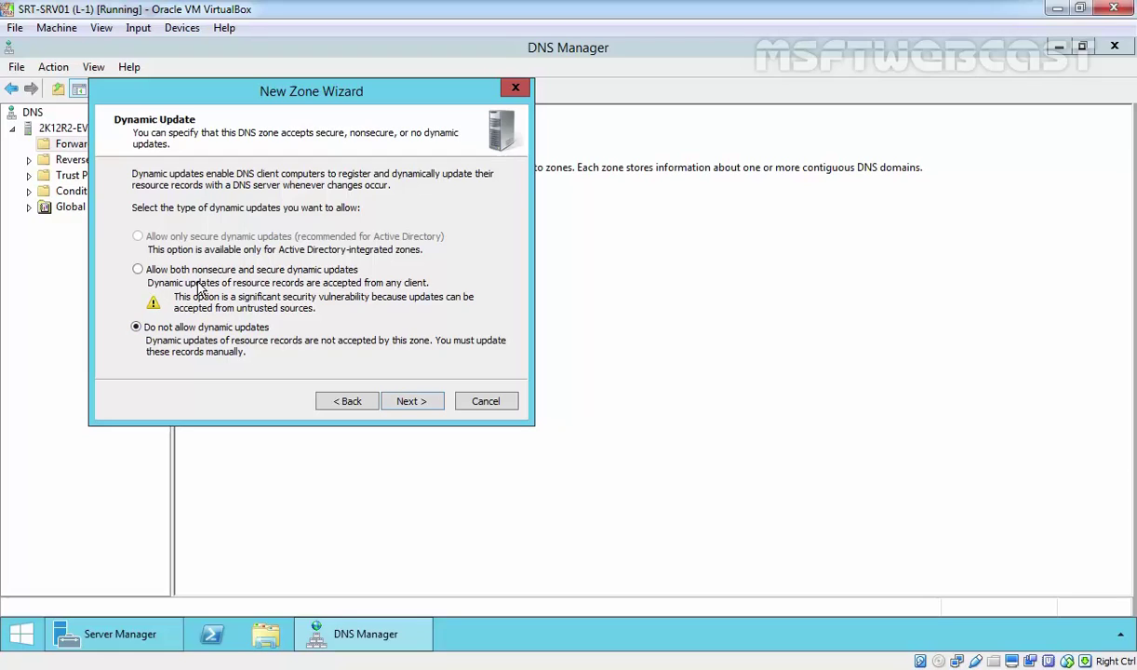
pyautogui.click(412, 401)
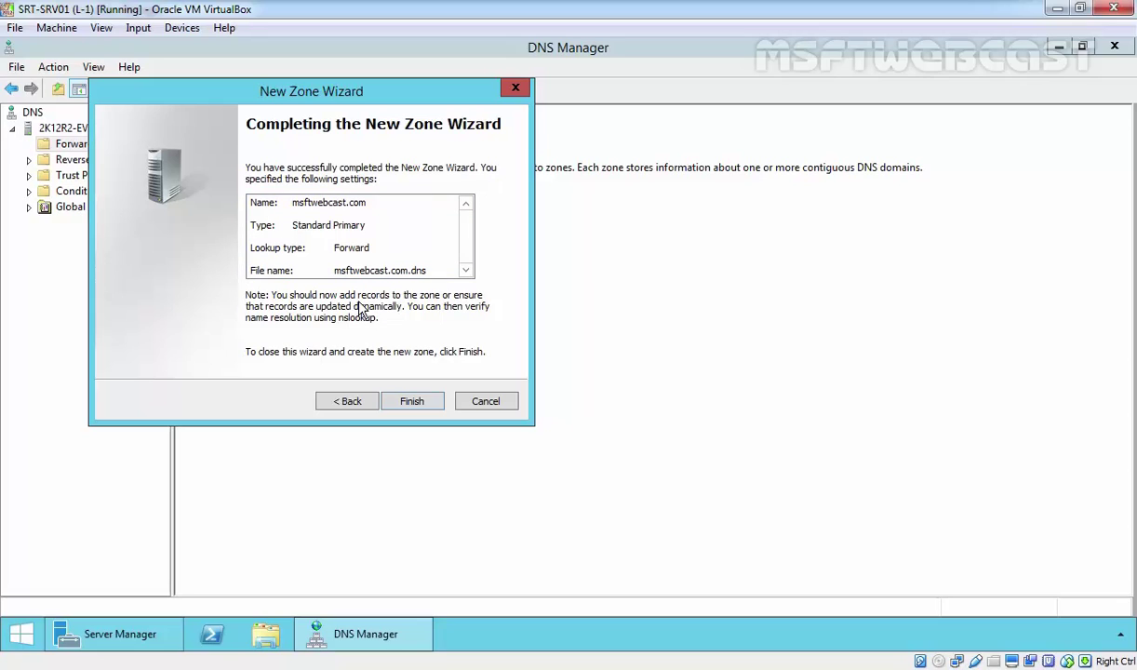
pyautogui.click(416, 410)
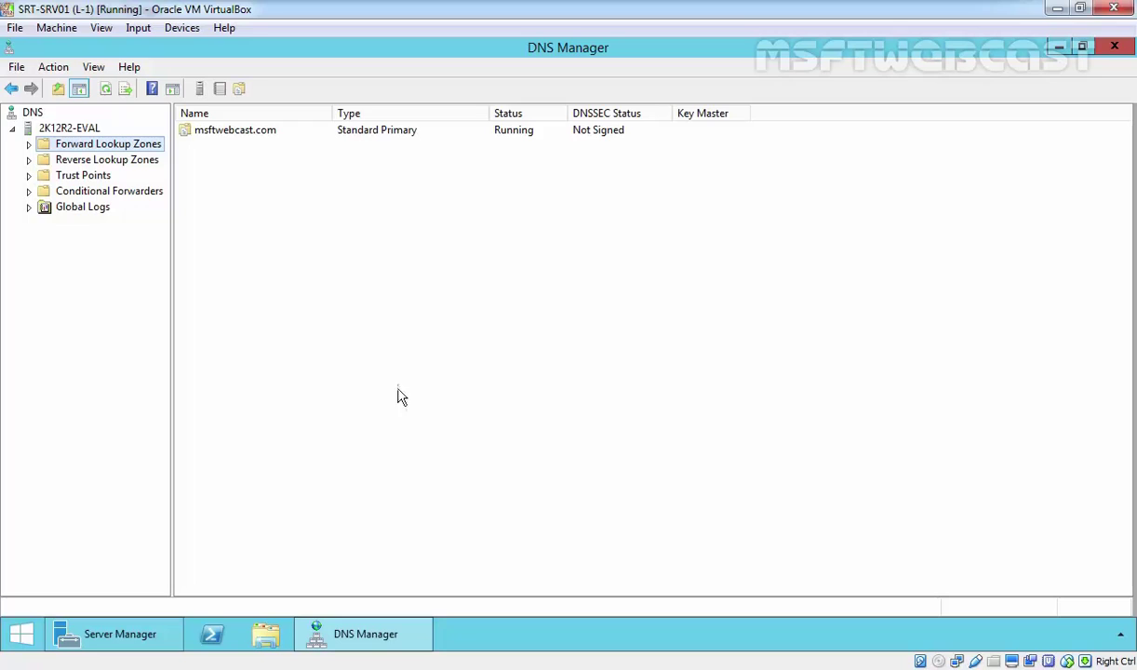
# Step: Expand Forward Lookup Zones and select msftwebcast.com to view its SOA and NS records
pyautogui.doubleClick(84, 147)
pyautogui.click(85, 161)
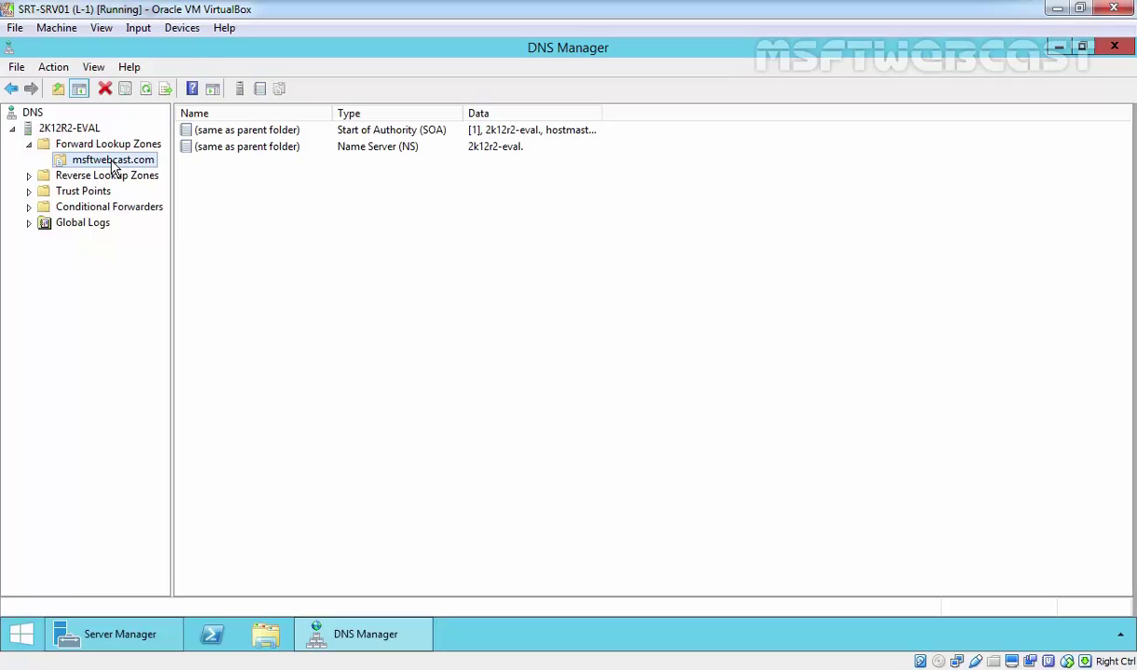
# Step: Add host record 2k12r2-eval with IP 192.168.10.10 to the msftwebcast.com zone
pyautogui.rightClick(113, 162)
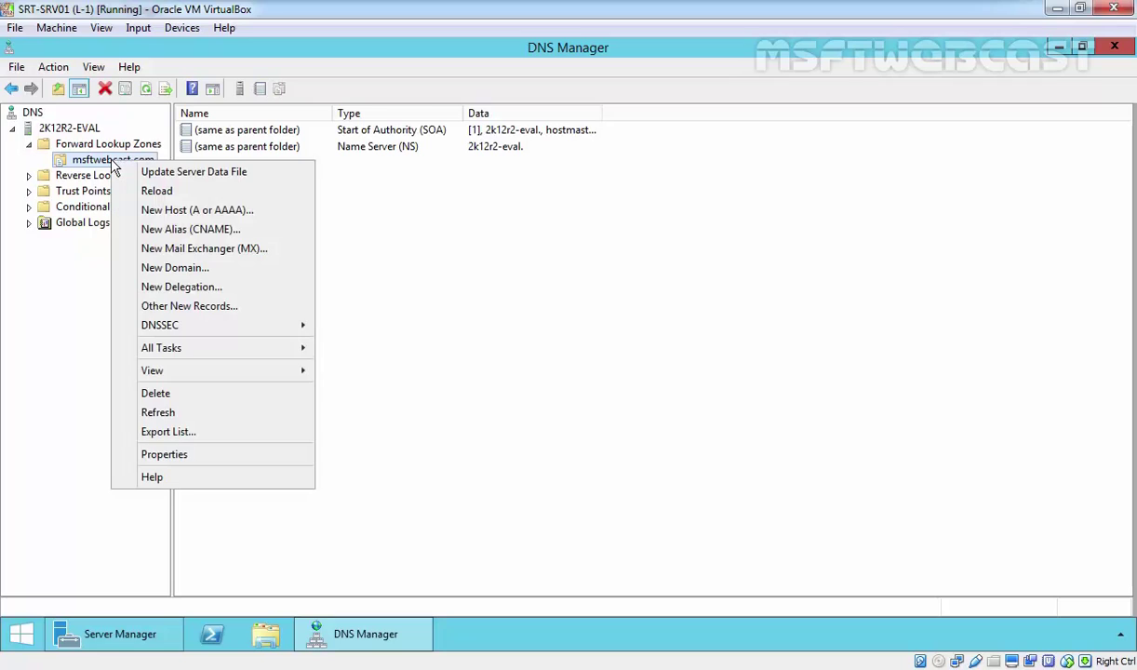
pyautogui.click(149, 211)
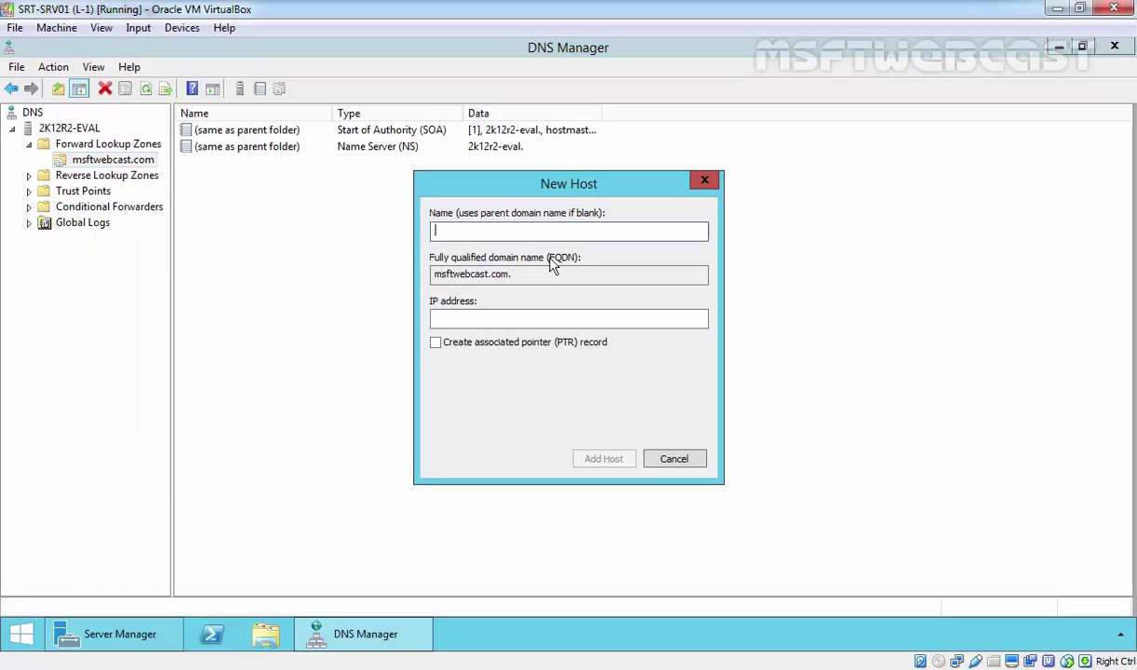
pyautogui.write('2k12r')
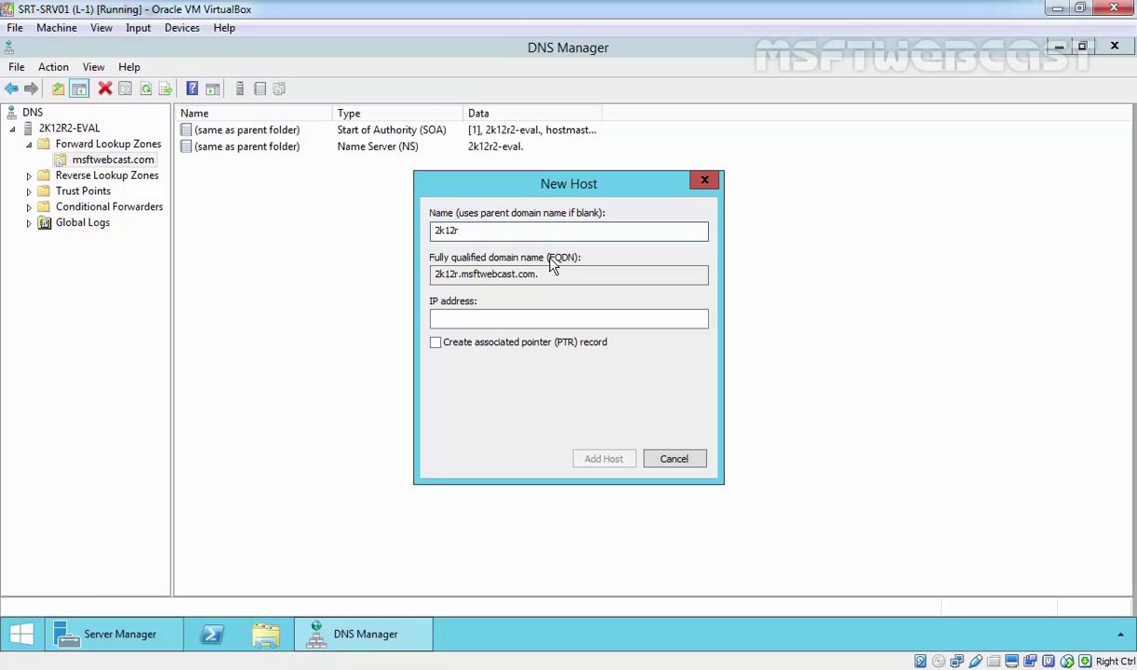
pyautogui.write('2-eval')
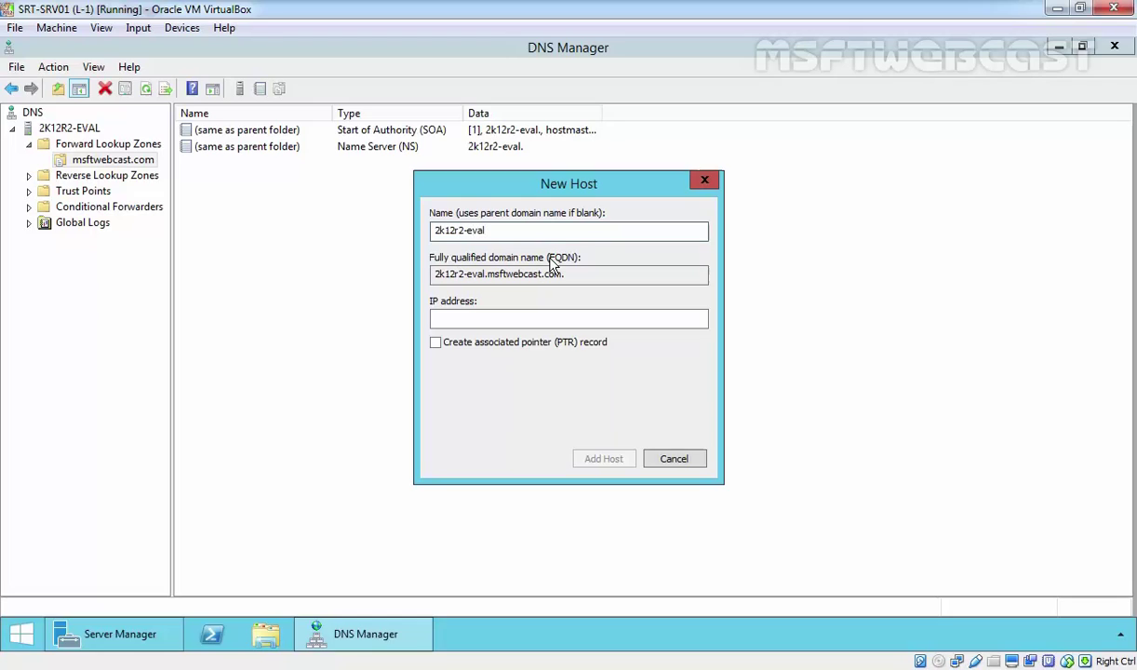
pyautogui.press('Tab')
pyautogui.write('1')
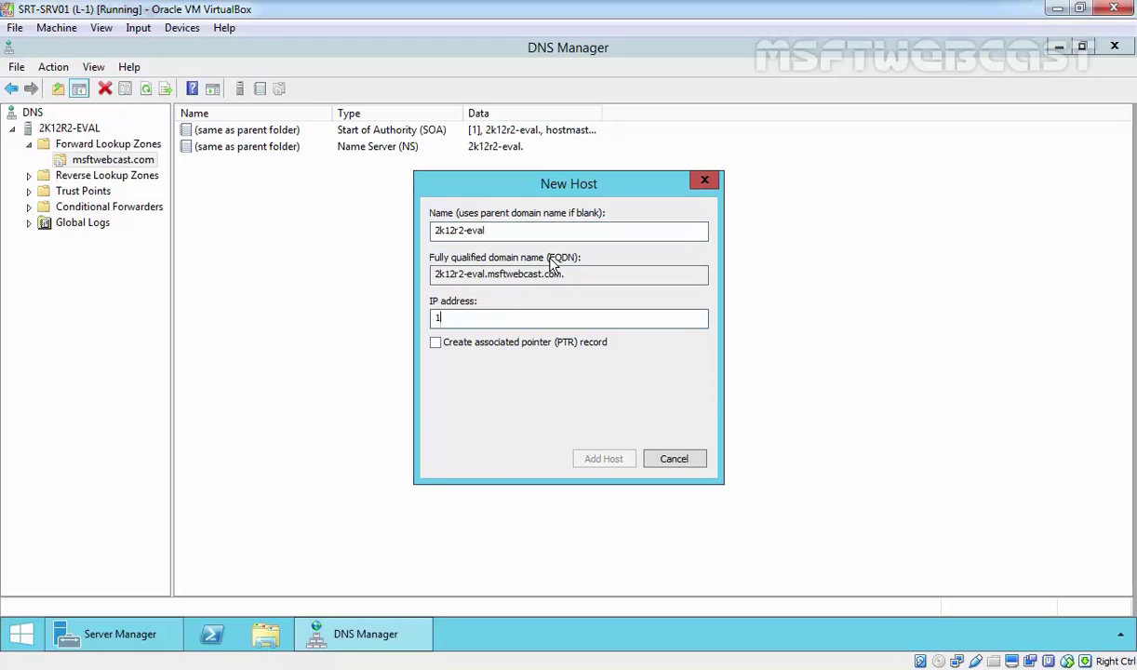
pyautogui.write('92.168.10.10')
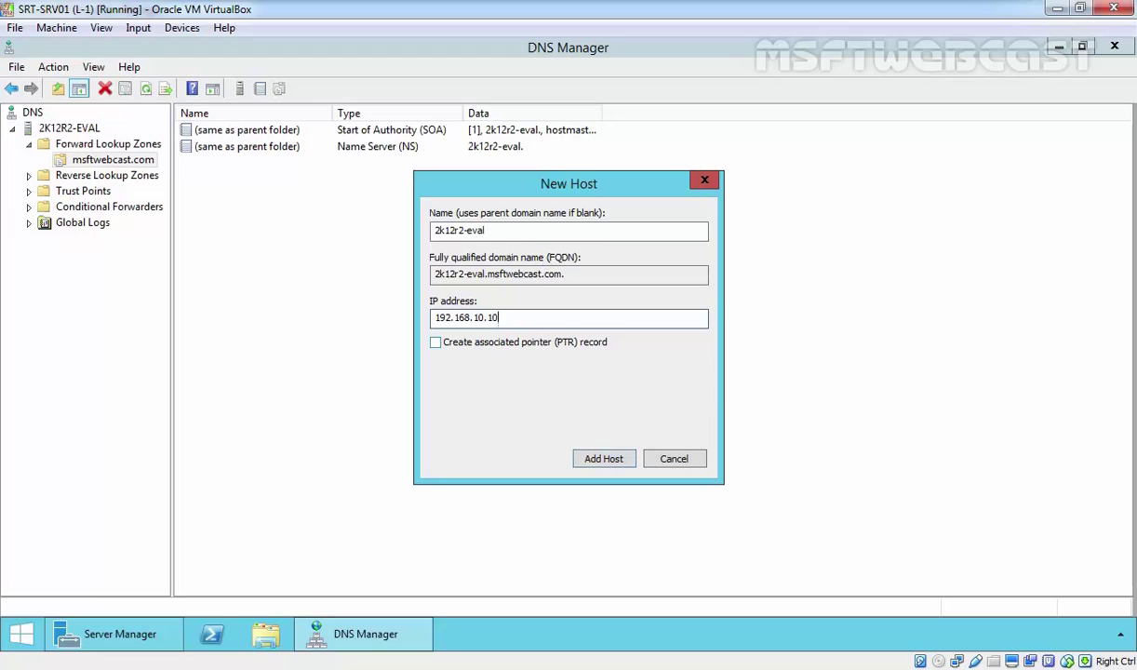
pyautogui.click(604, 461)
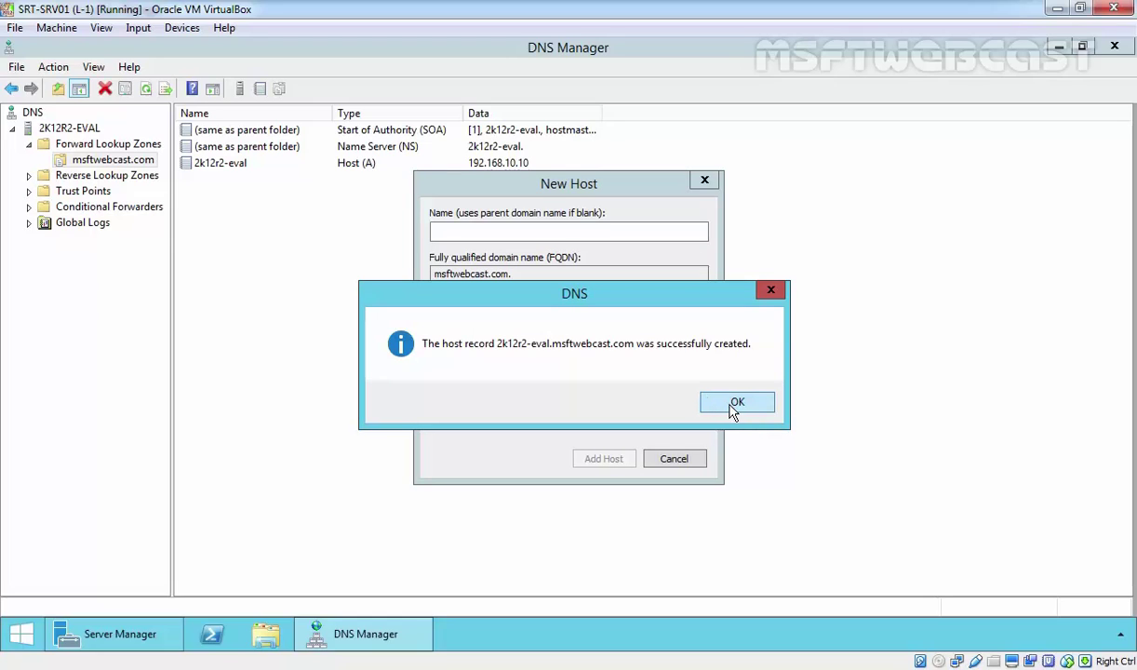
# Step: Dismiss the confirmation, close the New Host dialog, and check the new record
pyautogui.click(733, 405)
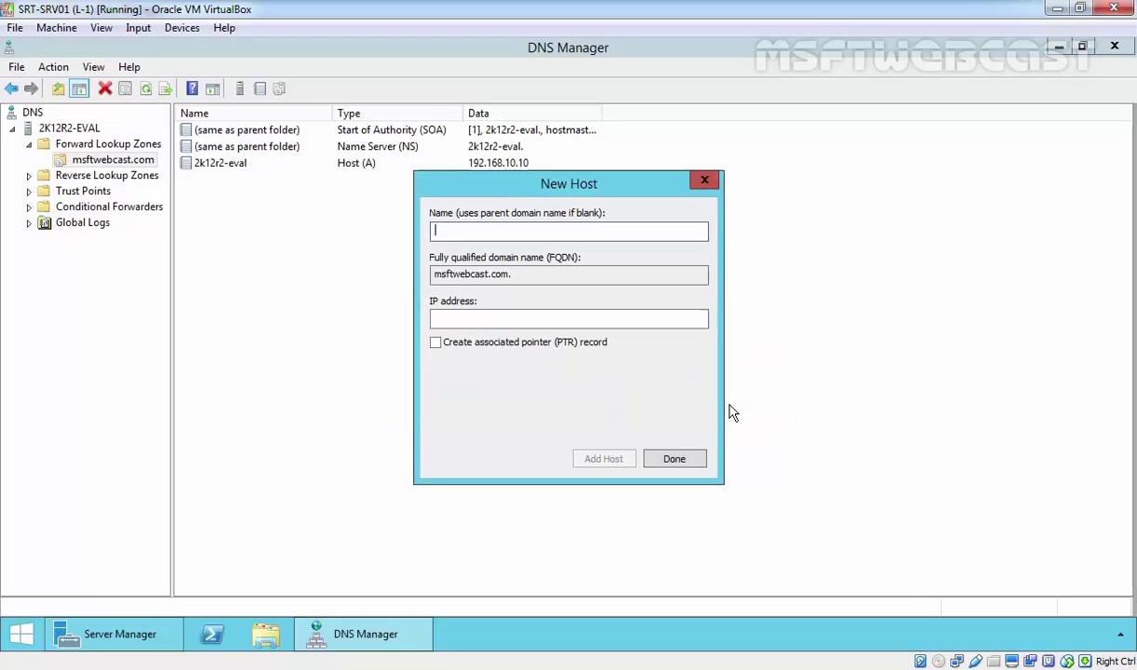
pyautogui.click(687, 466)
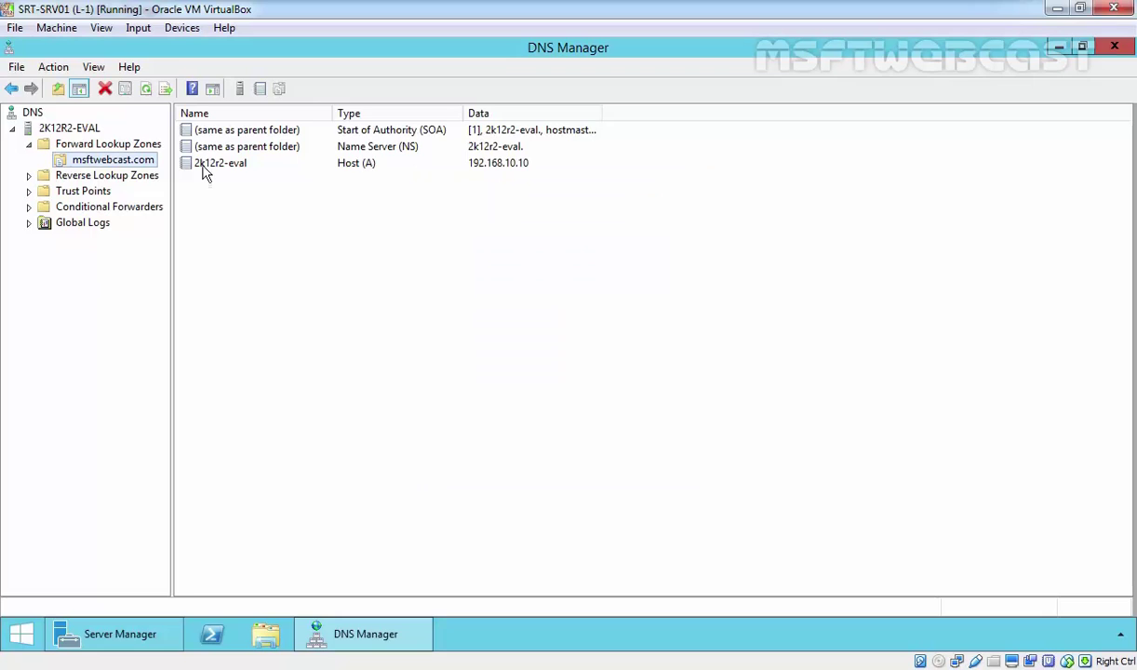
pyautogui.click(206, 163)
pyautogui.click(370, 220)
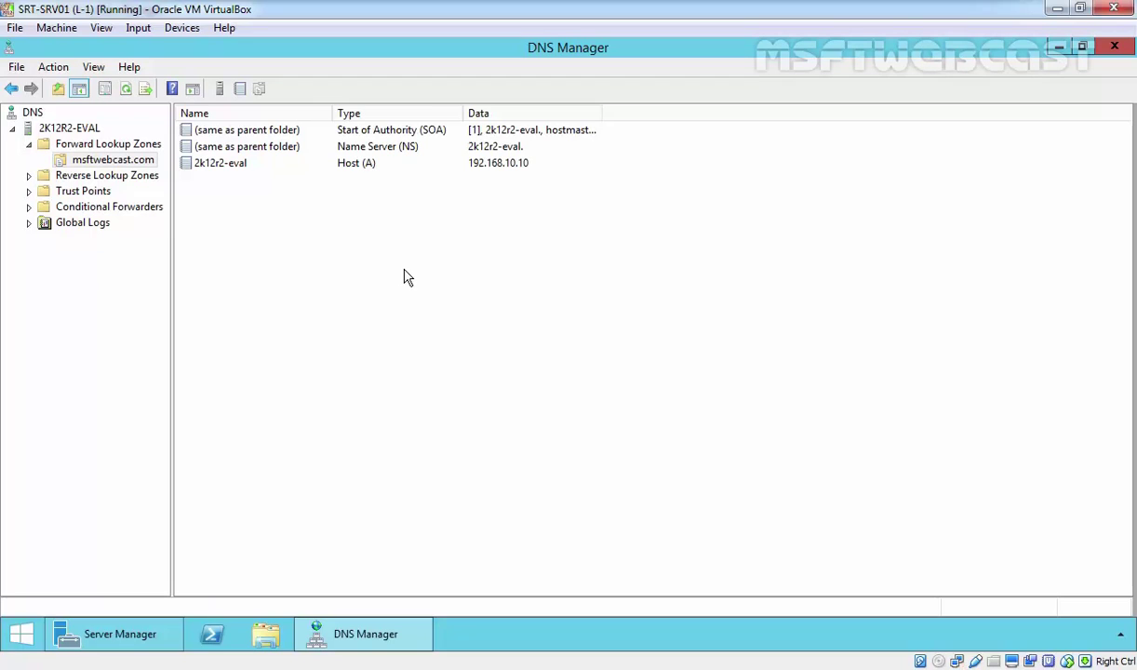
# Step: Start a New Zone Wizard on Reverse Lookup Zones and pass its welcome page
pyautogui.click(122, 180)
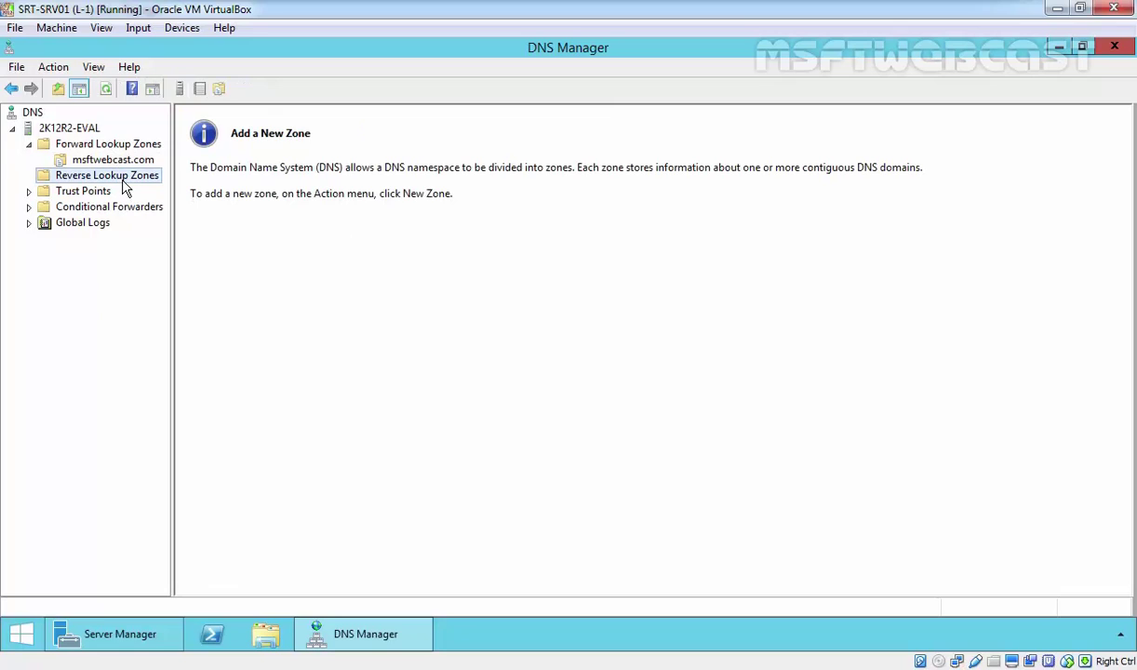
pyautogui.rightClick(124, 179)
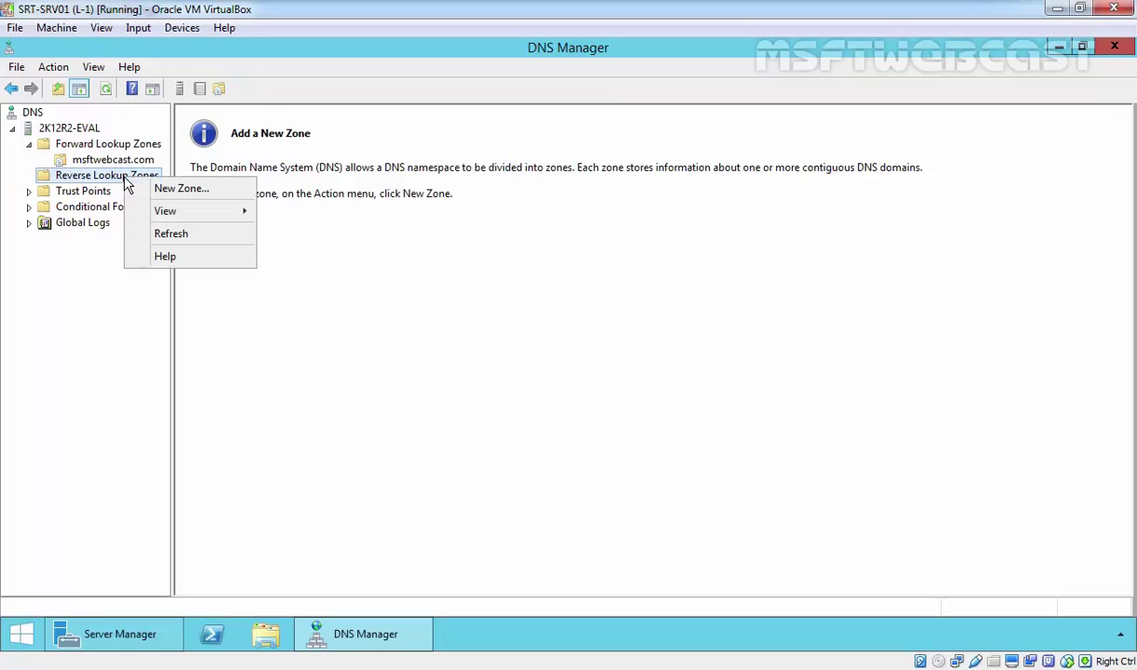
pyautogui.click(161, 189)
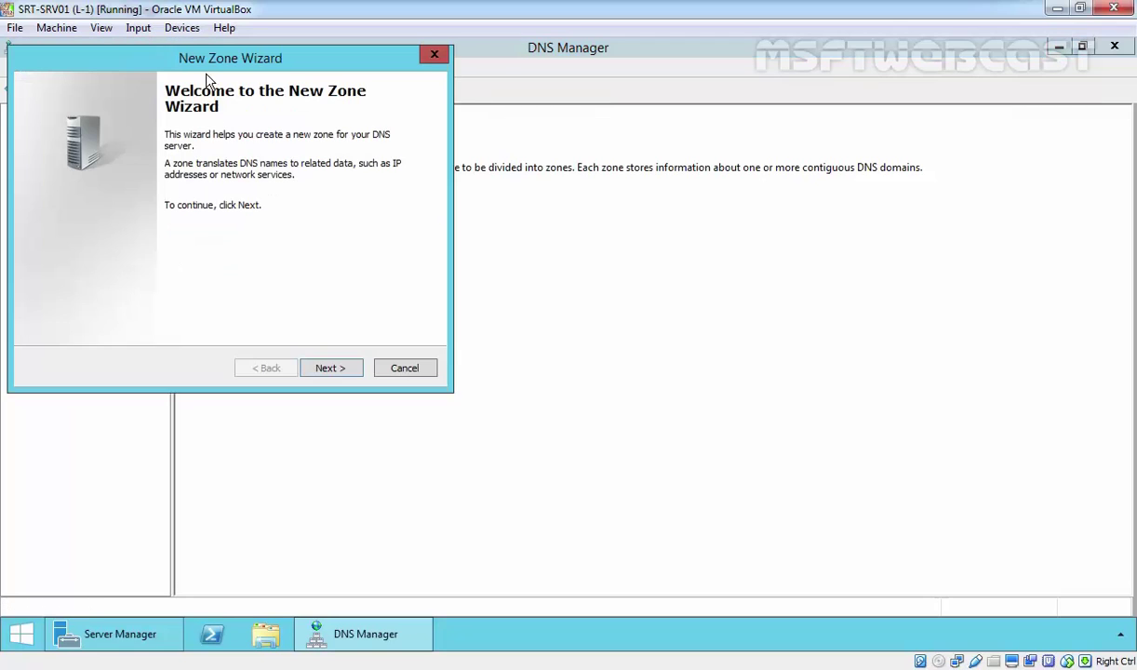
pyautogui.moveTo(221, 68); pyautogui.dragTo(372, 104)
pyautogui.click(475, 402)
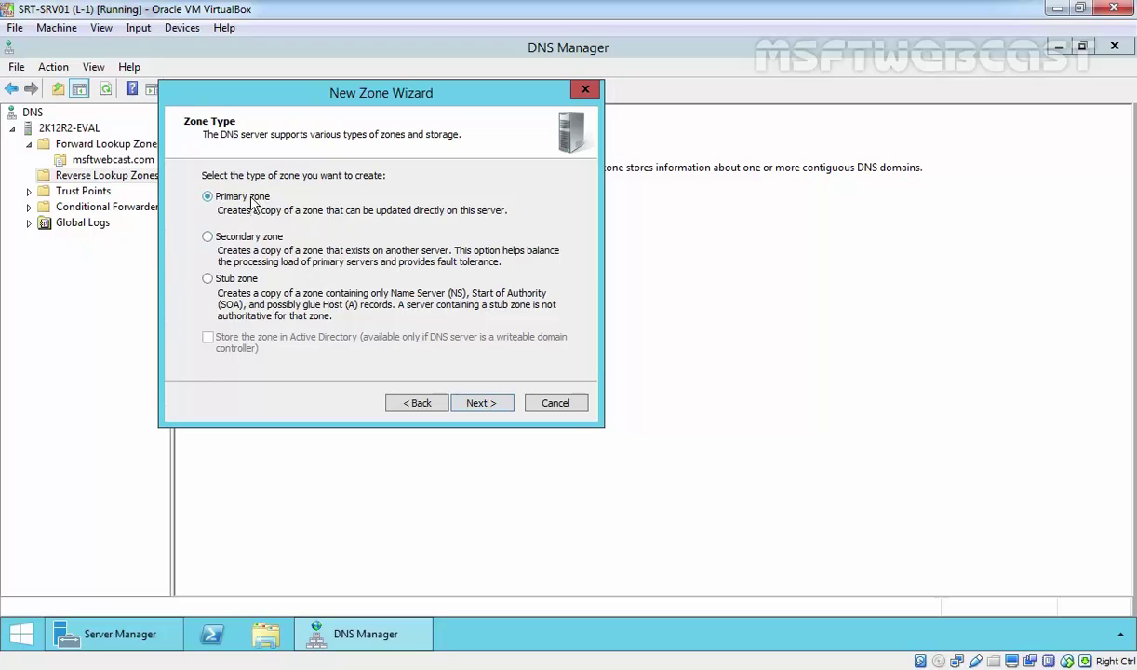
# Step: Choose a primary IPv4 reverse zone for network 192.168.10, new zone file, no dynamic updates
pyautogui.click(477, 402)
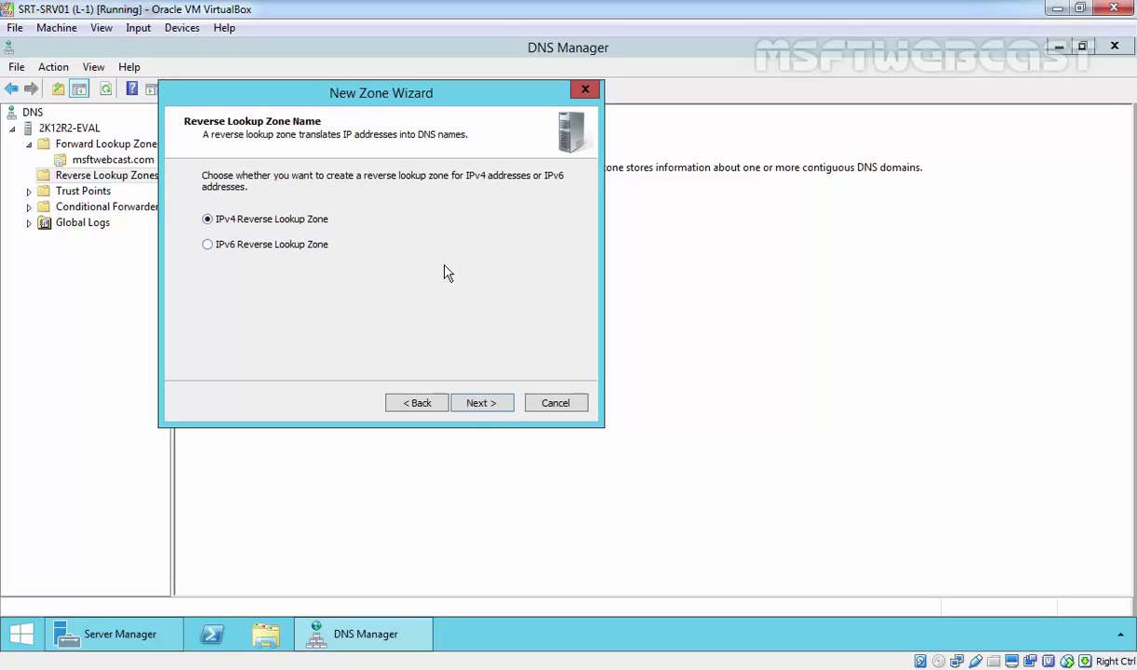
pyautogui.click(482, 407)
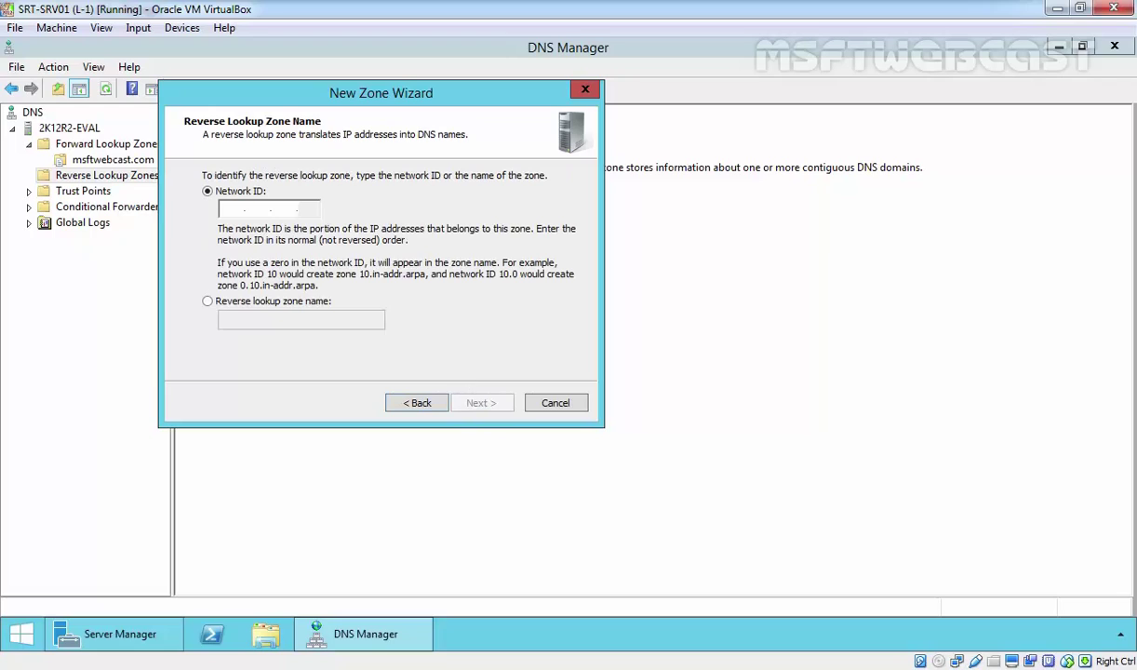
pyautogui.write('192.')
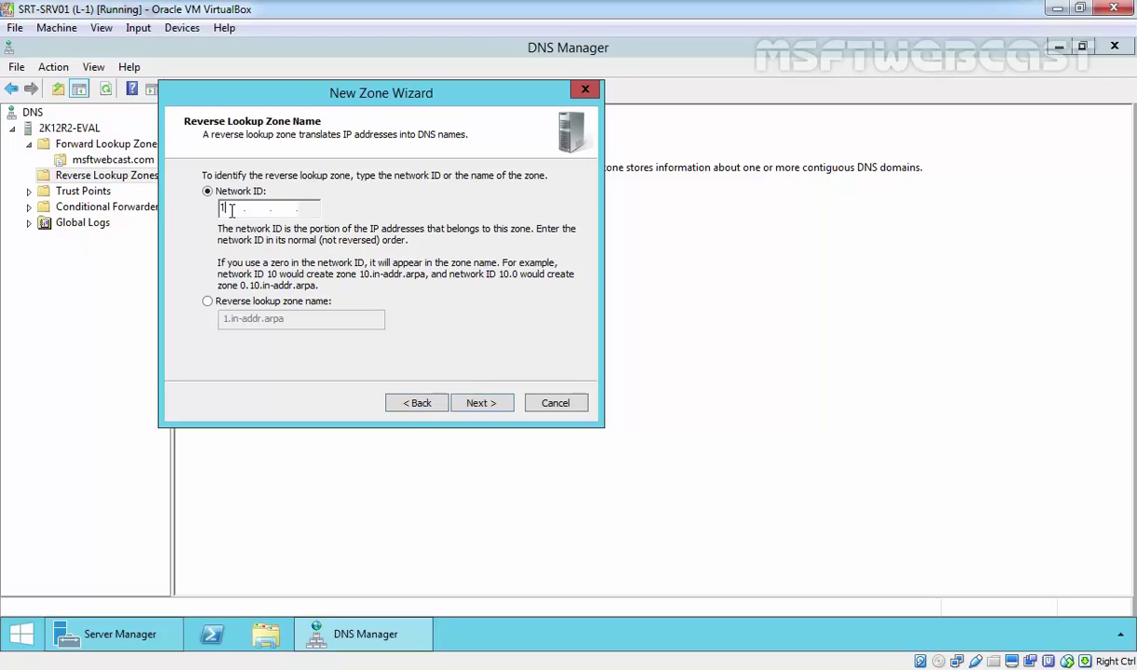
pyautogui.write('168.10')
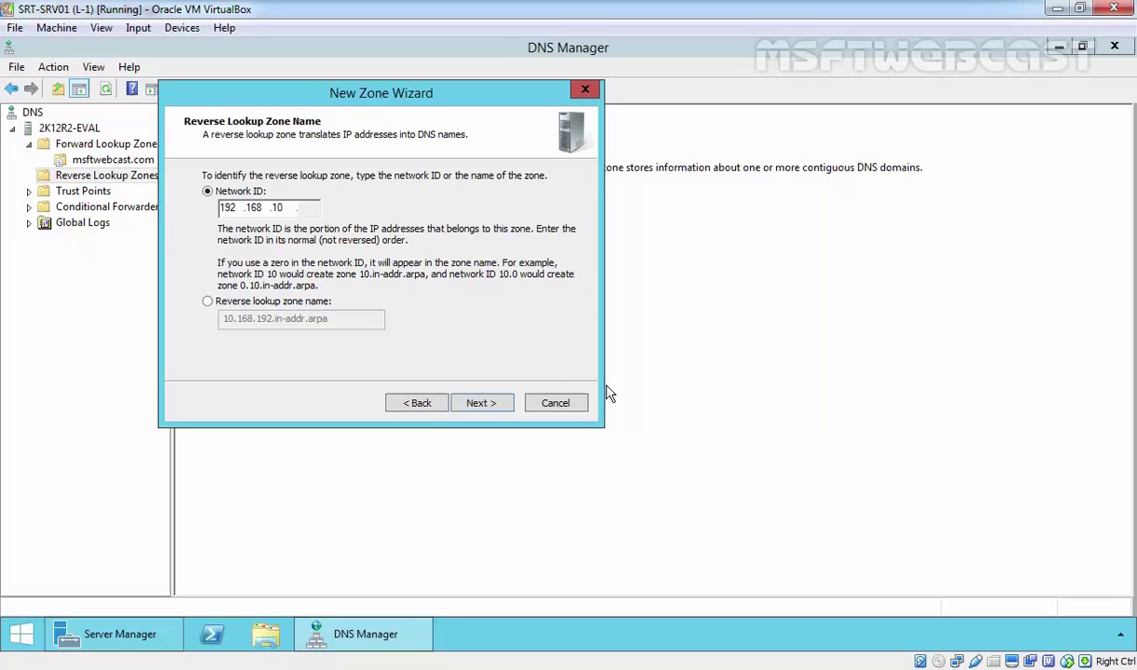
pyautogui.click(478, 403)
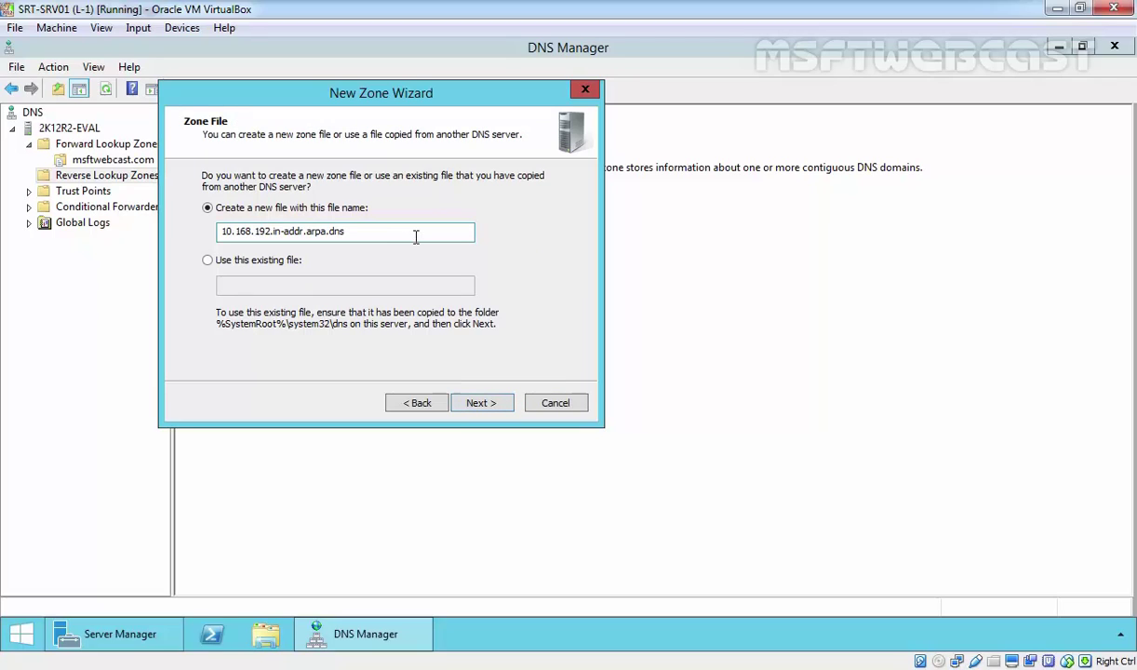
pyautogui.click(481, 405)
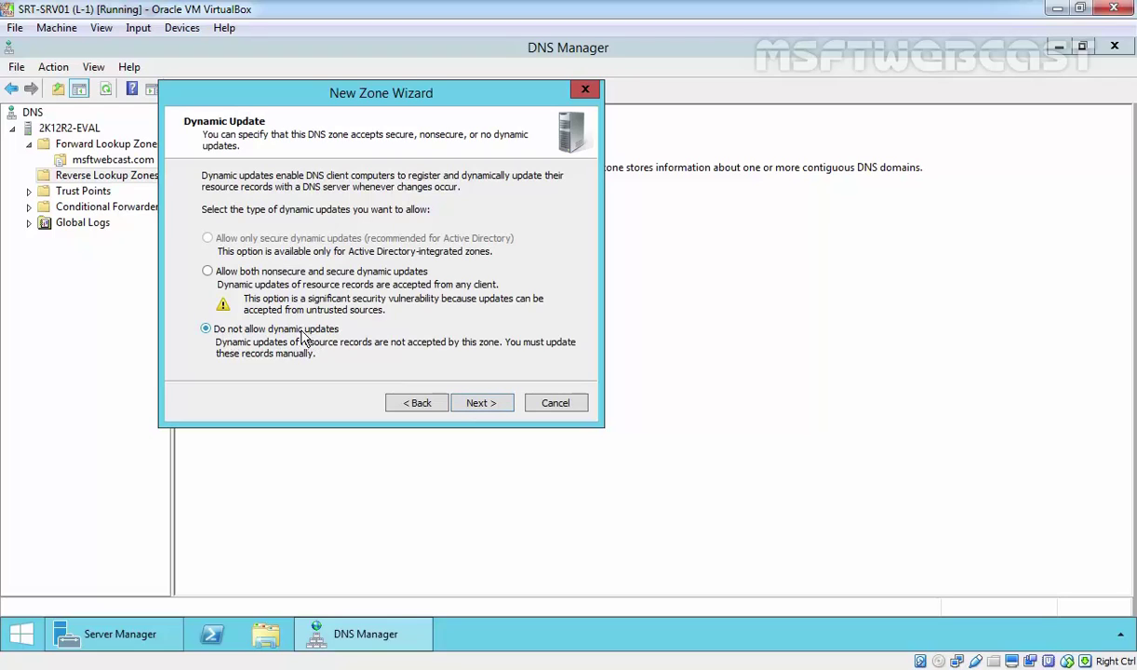
pyautogui.click(494, 410)
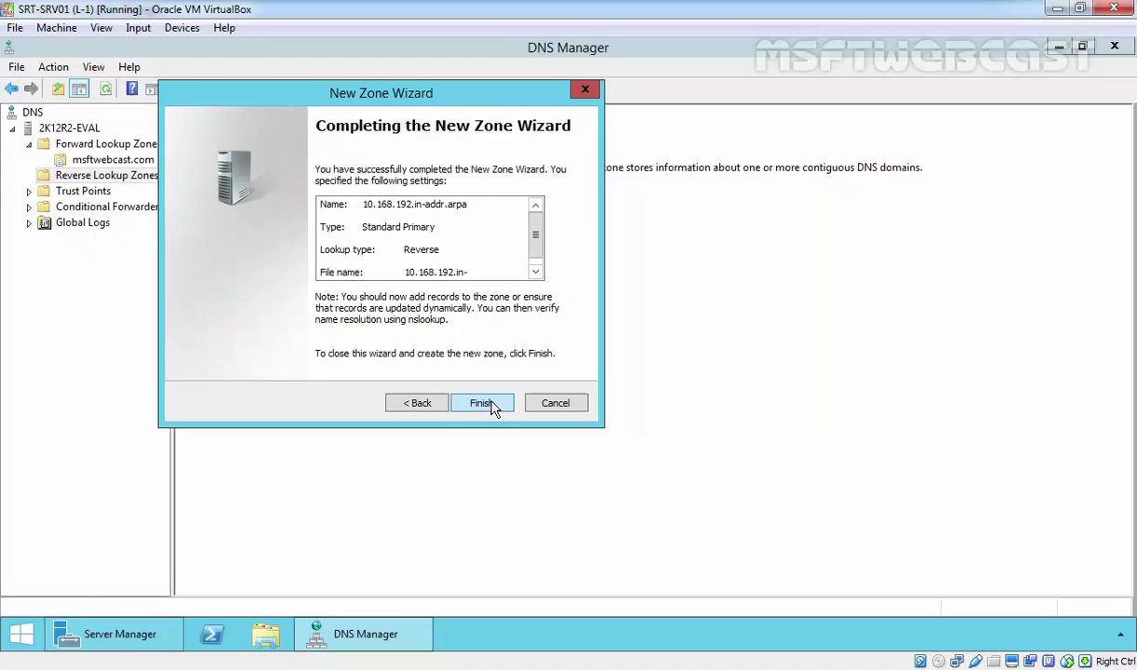
# Step: Finish the wizard and open 10.168.192.in-addr.arpa to show its SOA and NS records
pyautogui.click(470, 398)
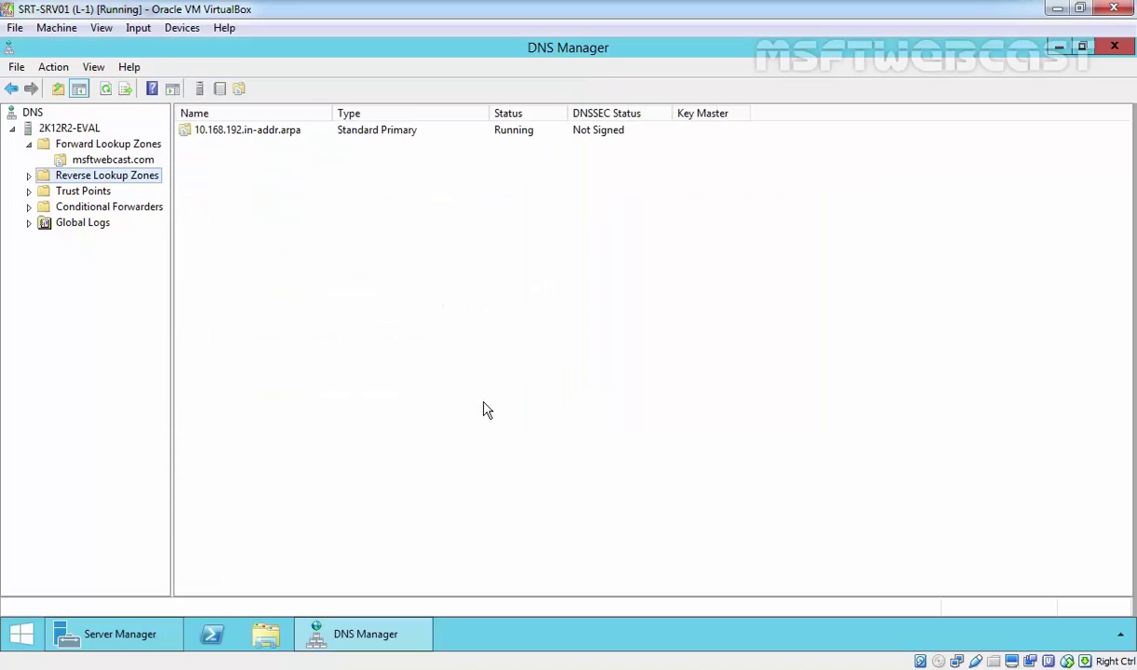
pyautogui.doubleClick(142, 179)
pyautogui.click(127, 194)
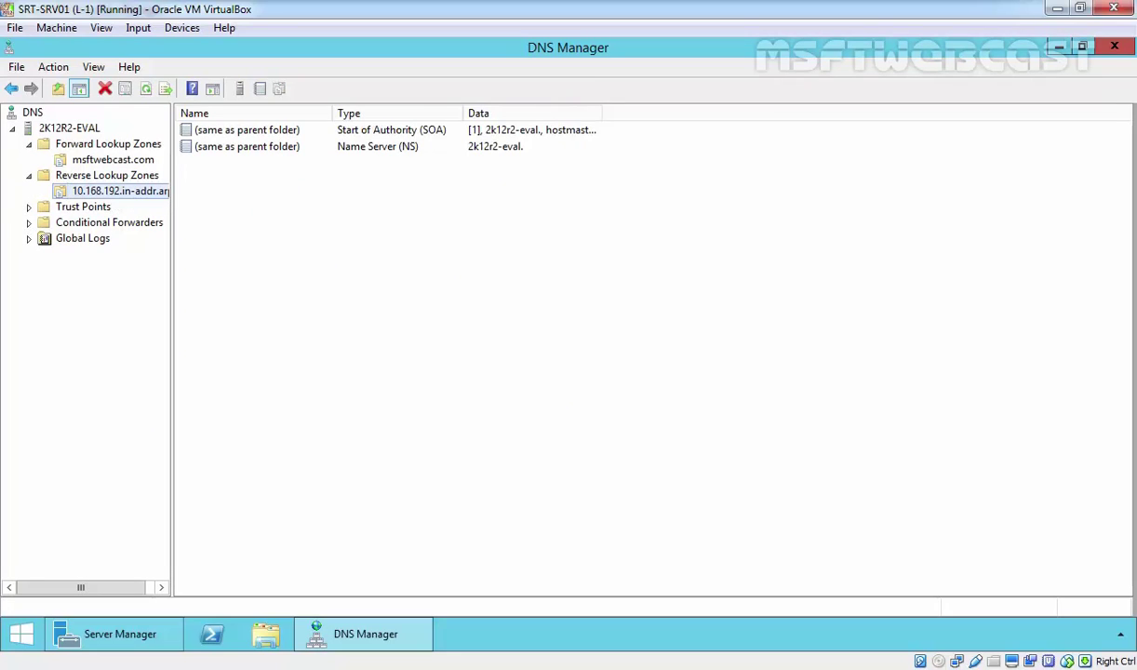
# Step: Start a PTR record for 192.168.10.10 and browse to host 2k12r2-eval in msftwebcast.com
pyautogui.rightClick(290, 198)
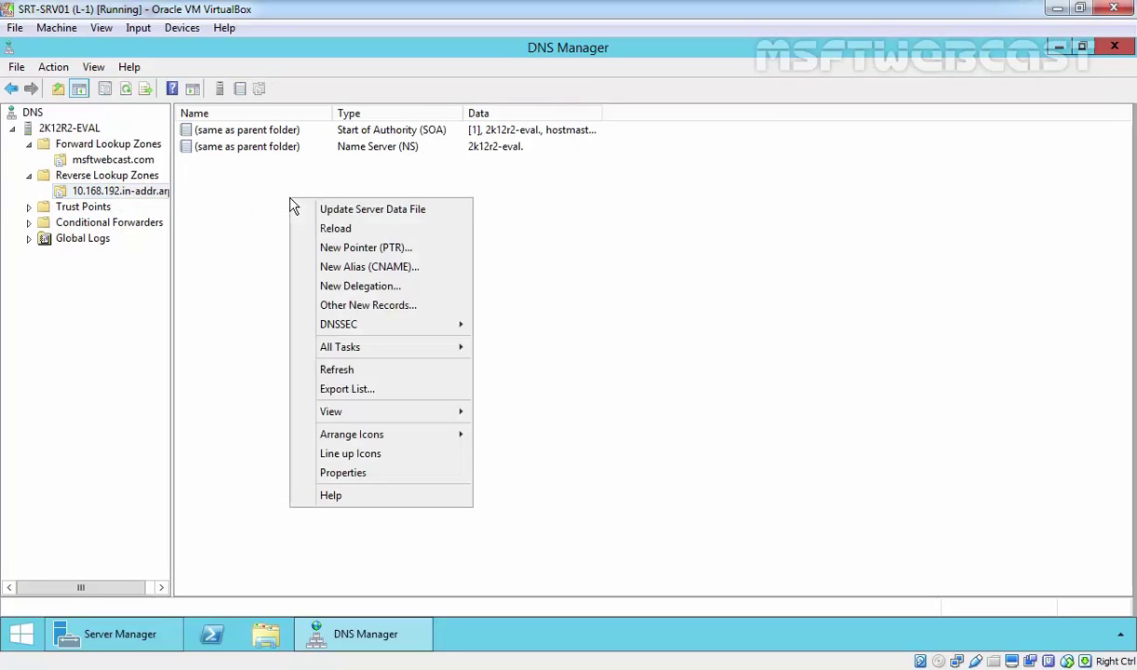
pyautogui.click(353, 250)
pyautogui.click(484, 210)
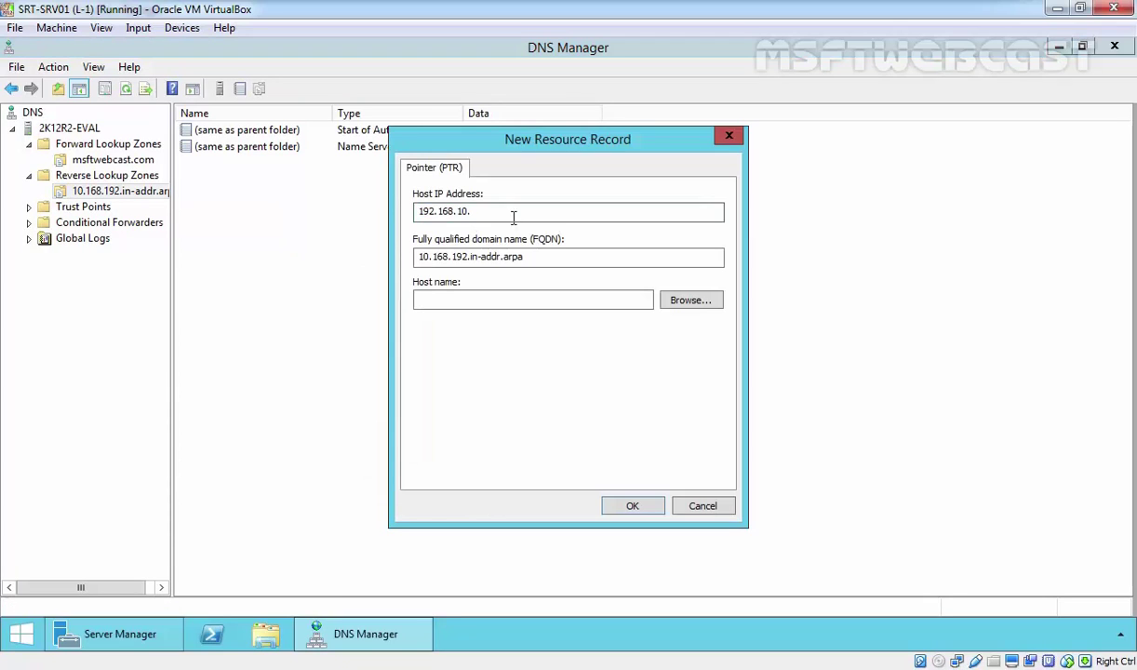
pyautogui.click(693, 307)
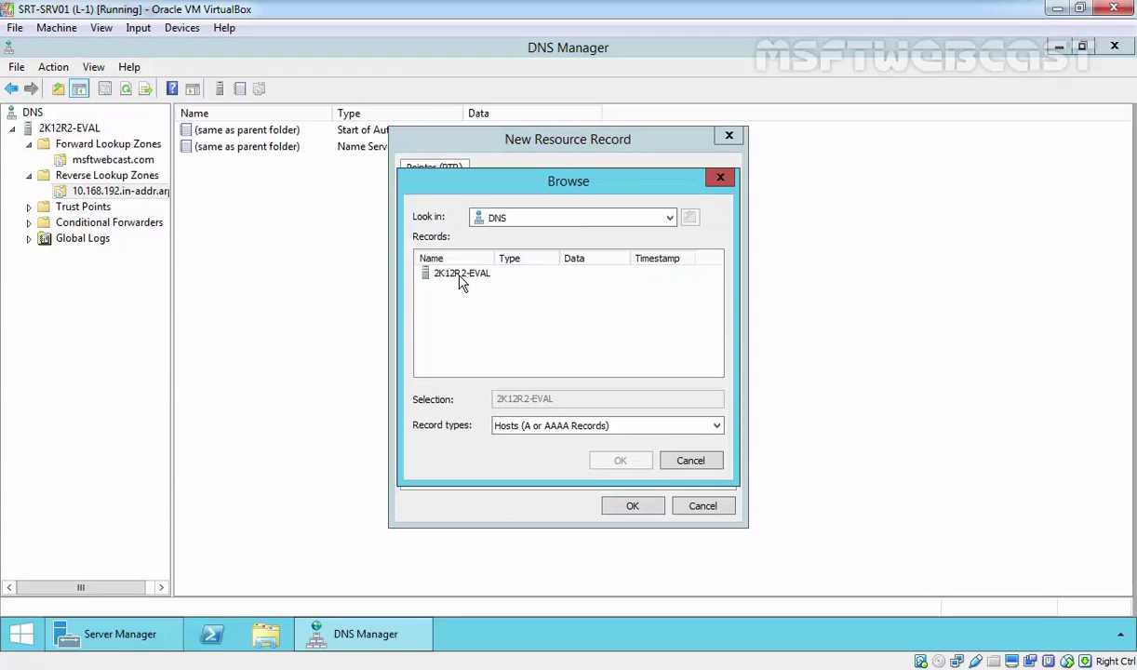
pyautogui.doubleClick(460, 274)
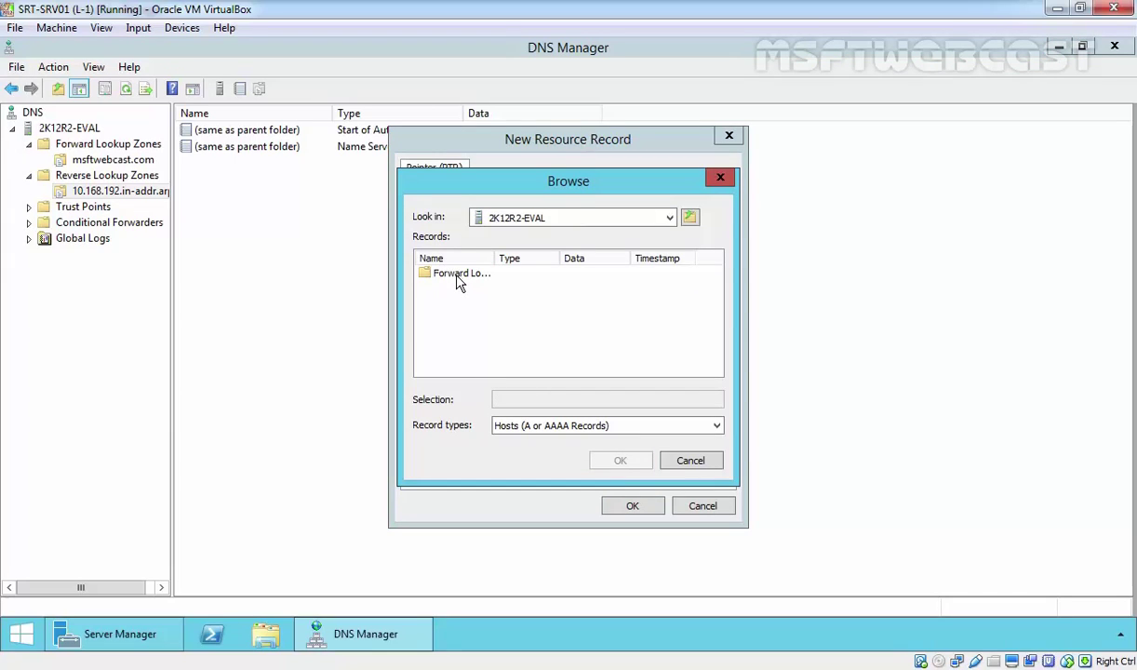
pyautogui.doubleClick(460, 278)
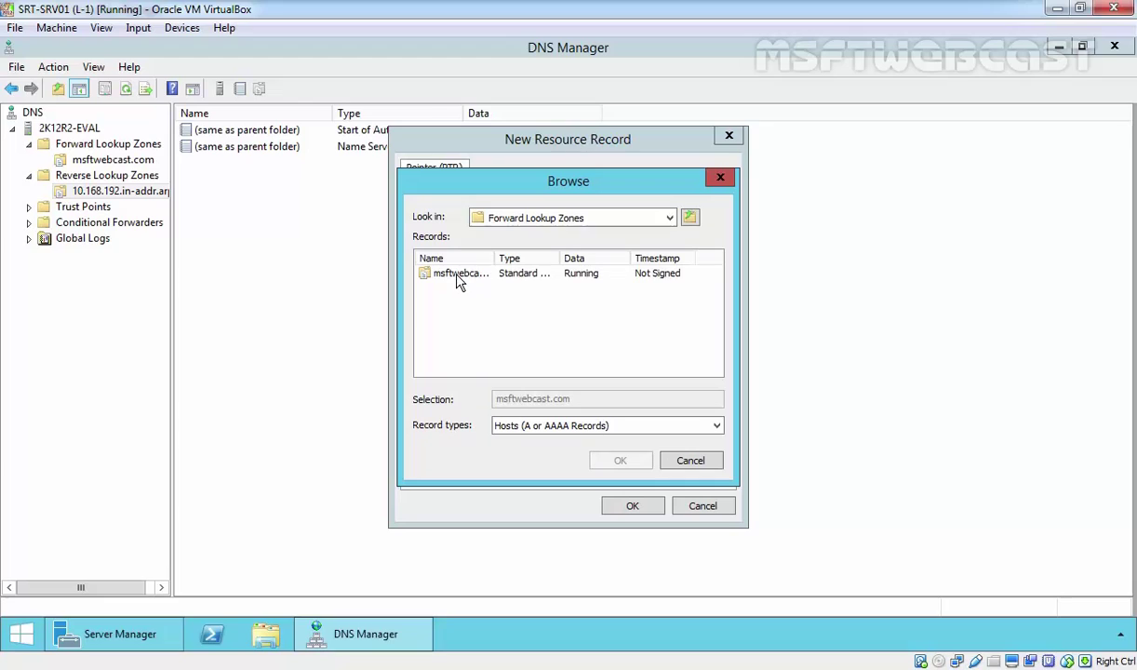
pyautogui.doubleClick(456, 277)
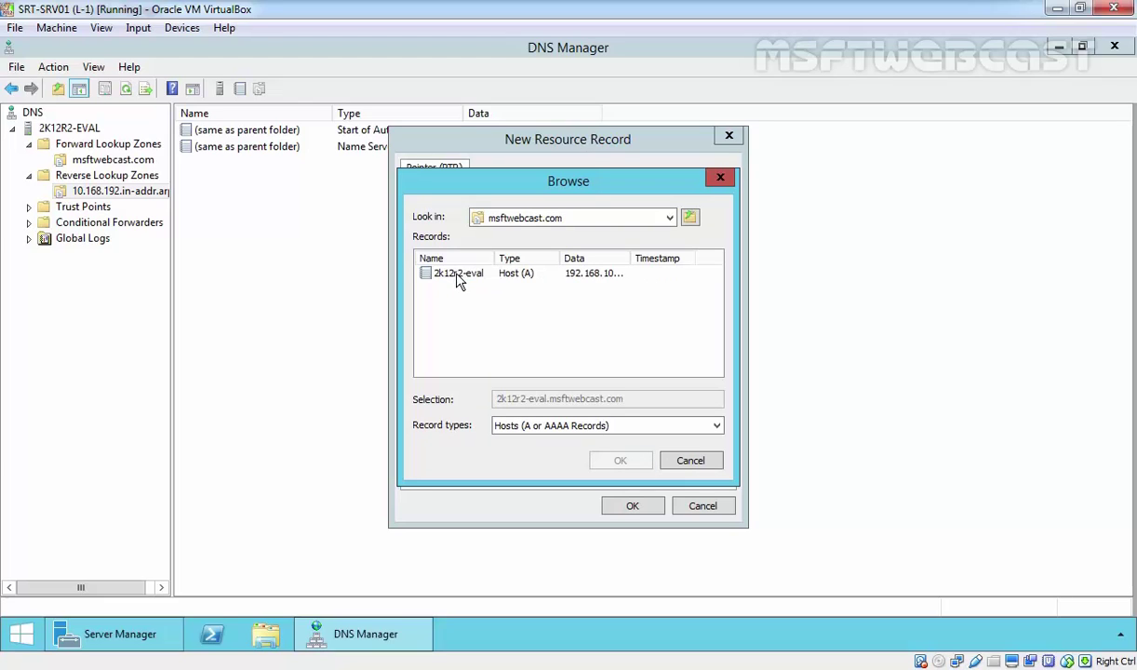
pyautogui.click(457, 276)
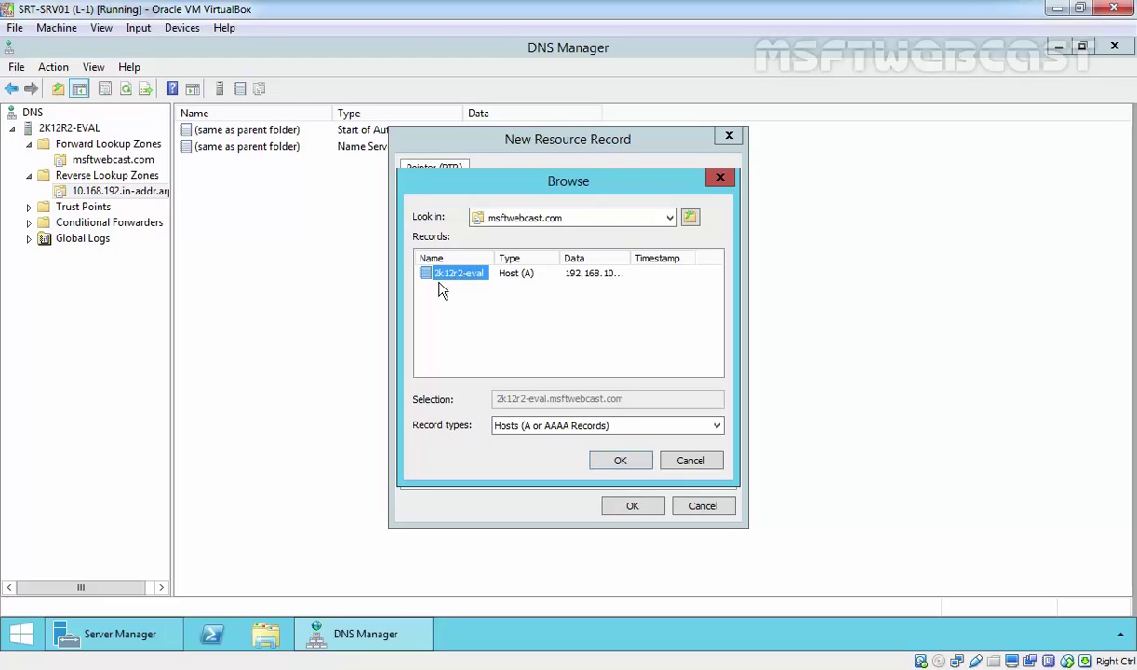
pyautogui.click(616, 460)
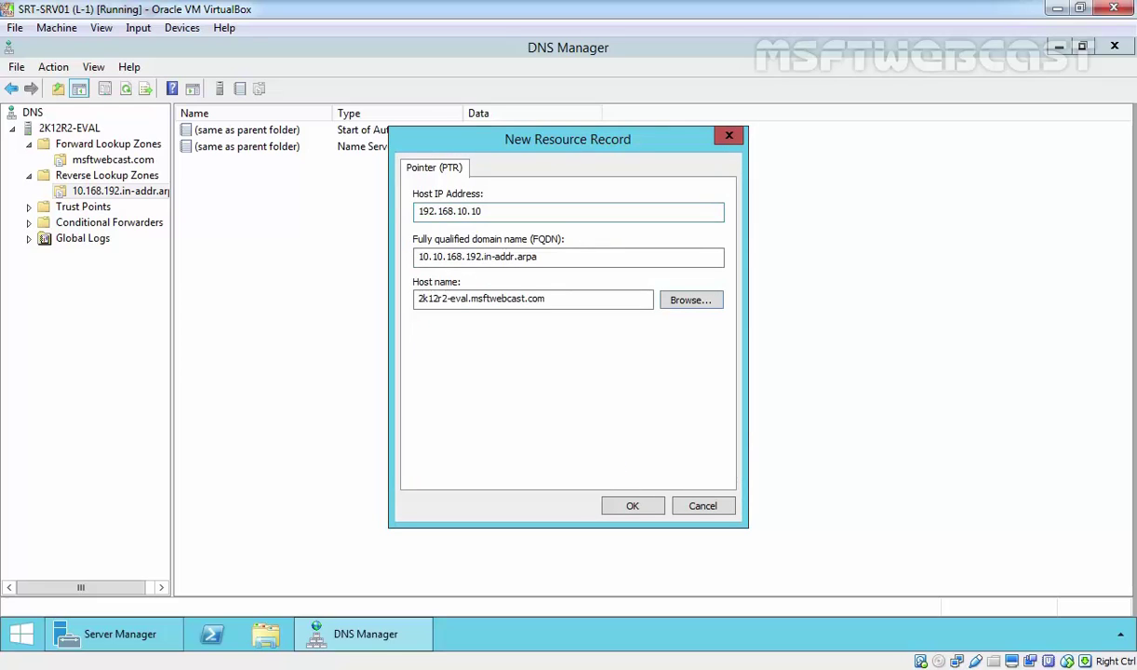
# Step: Check the IP and host name fields, then save the pointer record
pyautogui.moveTo(416, 211); pyautogui.dragTo(491, 211)
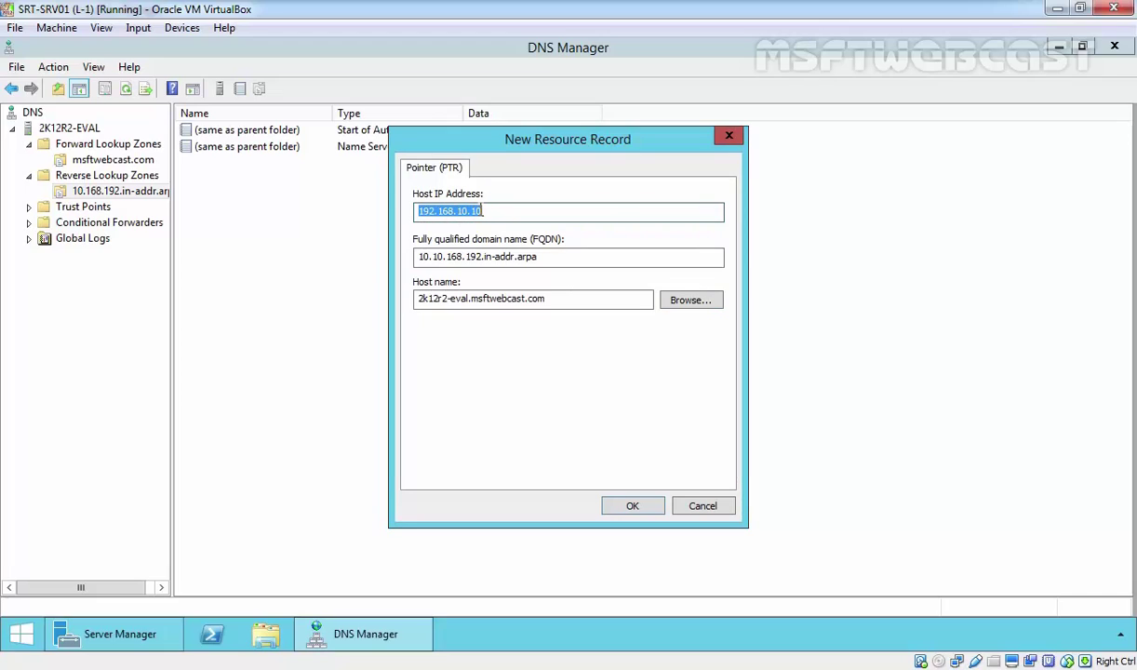
pyautogui.moveTo(420, 299); pyautogui.dragTo(549, 299)
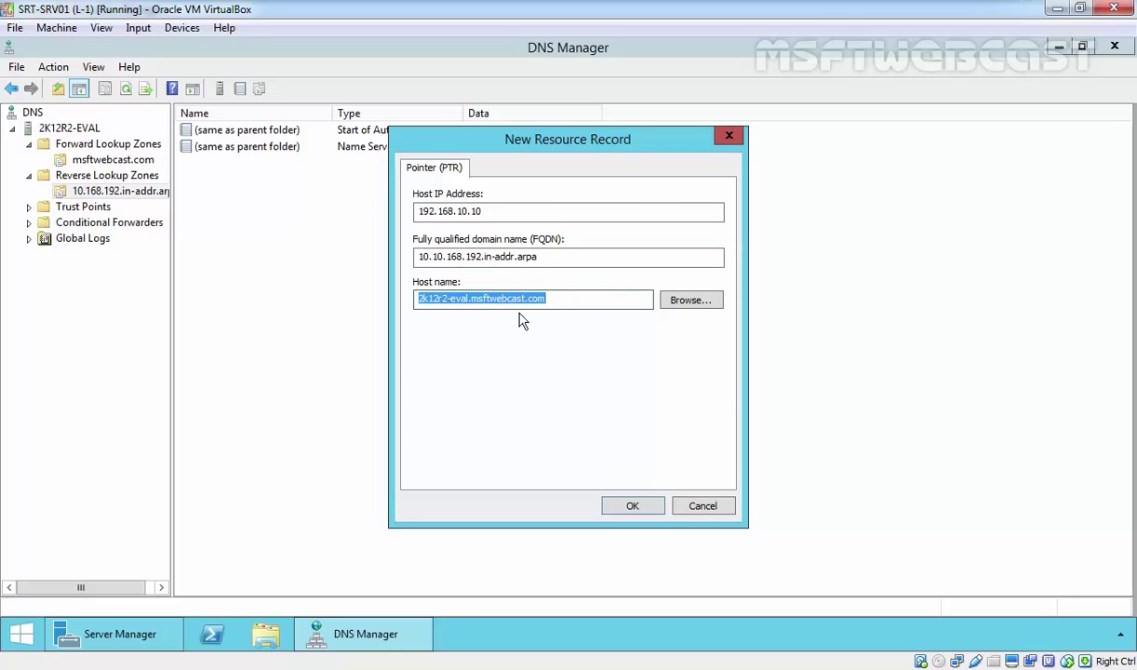
pyautogui.click(631, 505)
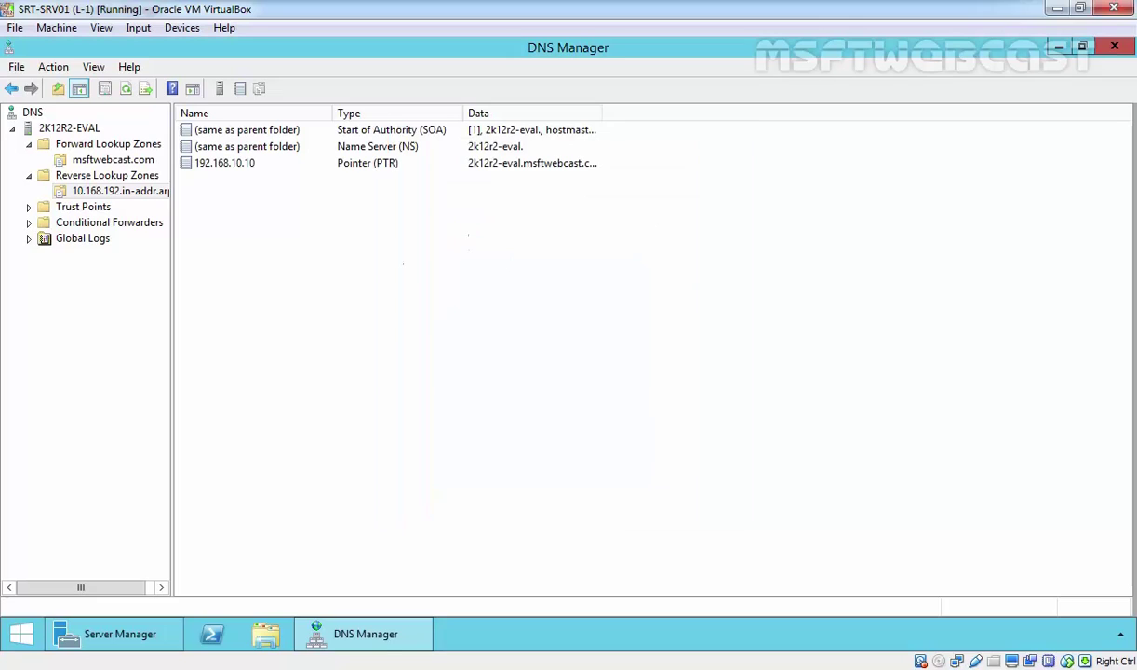
# Step: Review the 192.168.10.10 PTR record, then return to the msftwebcast.com zone's records
pyautogui.click(104, 190)
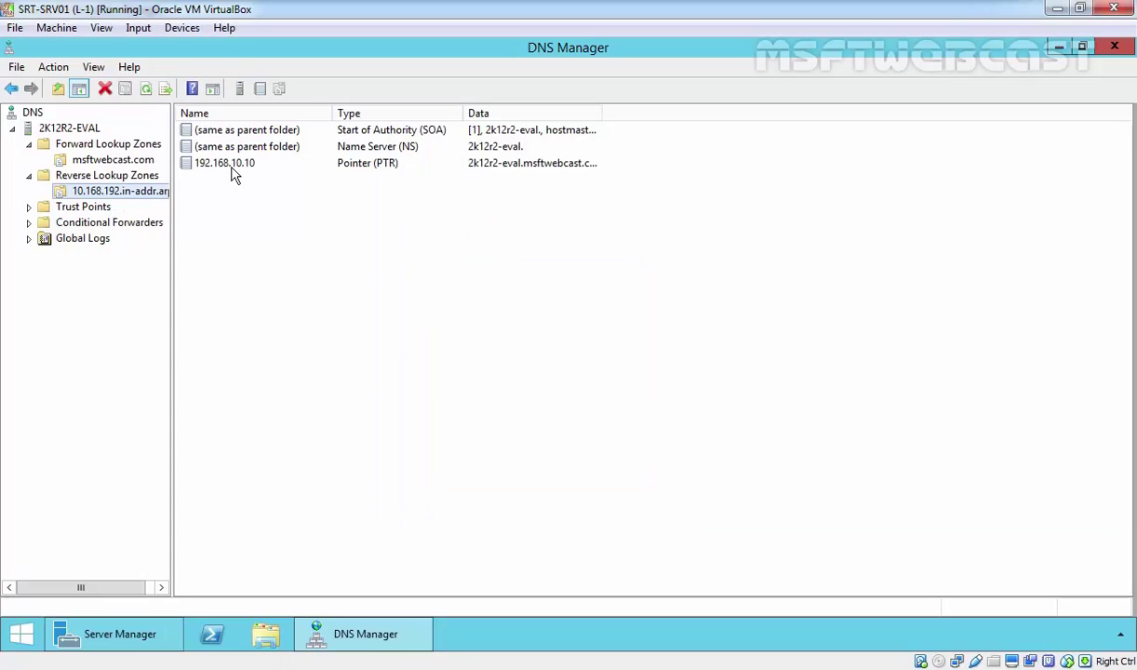
pyautogui.click(214, 170)
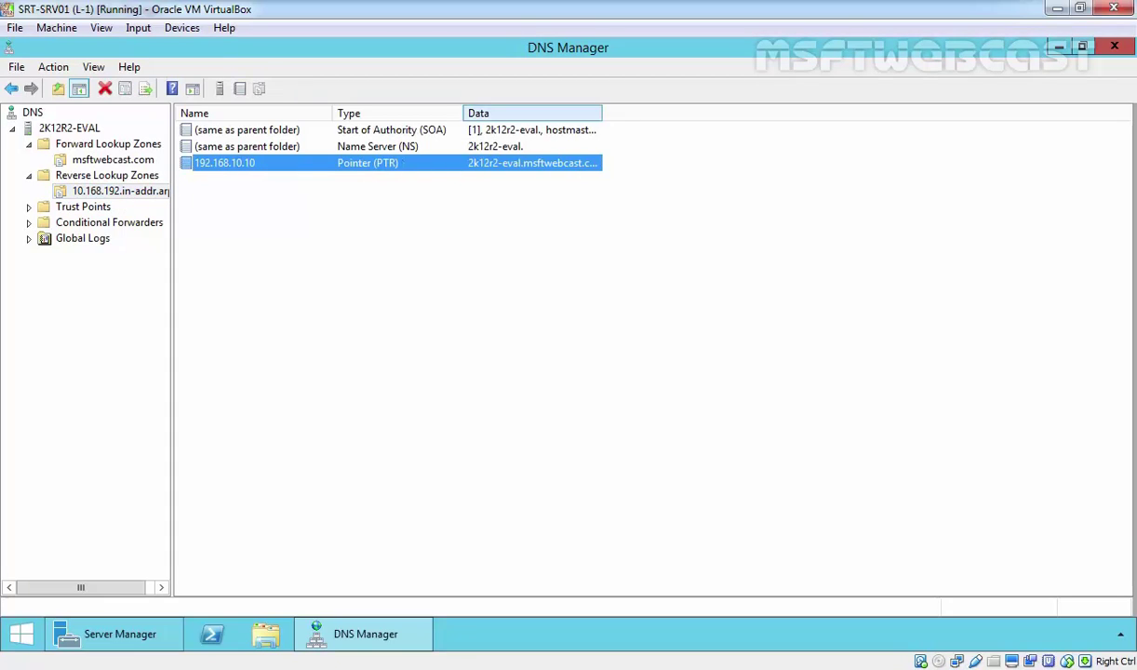
pyautogui.click(116, 161)
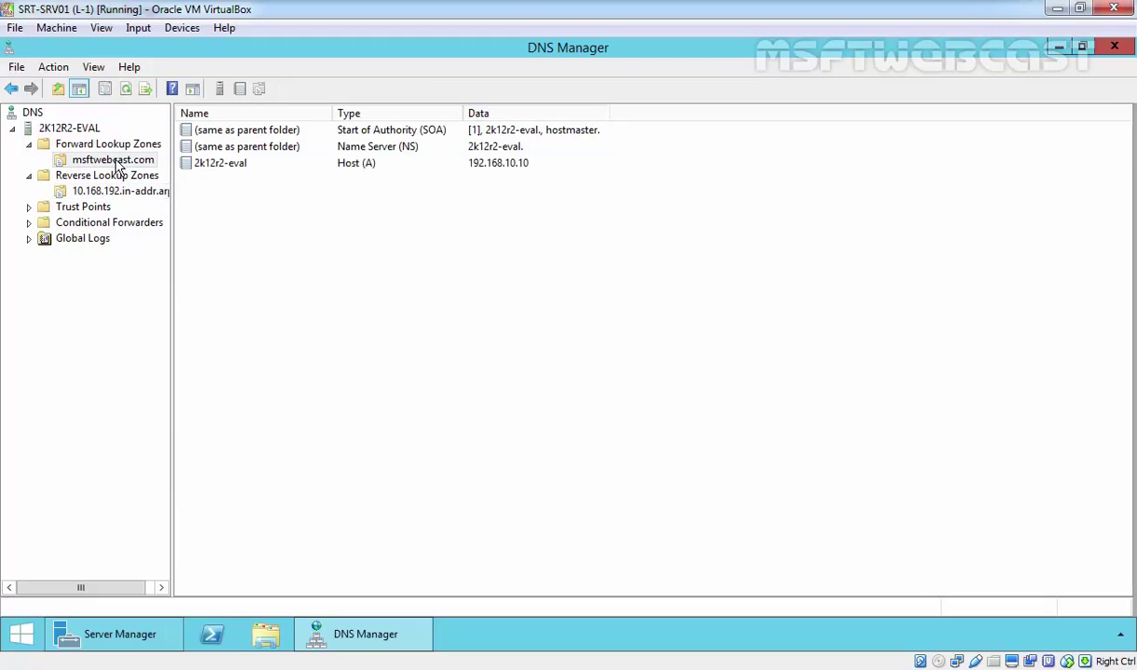
pyautogui.click(221, 167)
# Step: Inspect the 2k12r2-eval host record's properties (IP 192.168.10.10) and cancel without changes
pyautogui.doubleClick(224, 172)
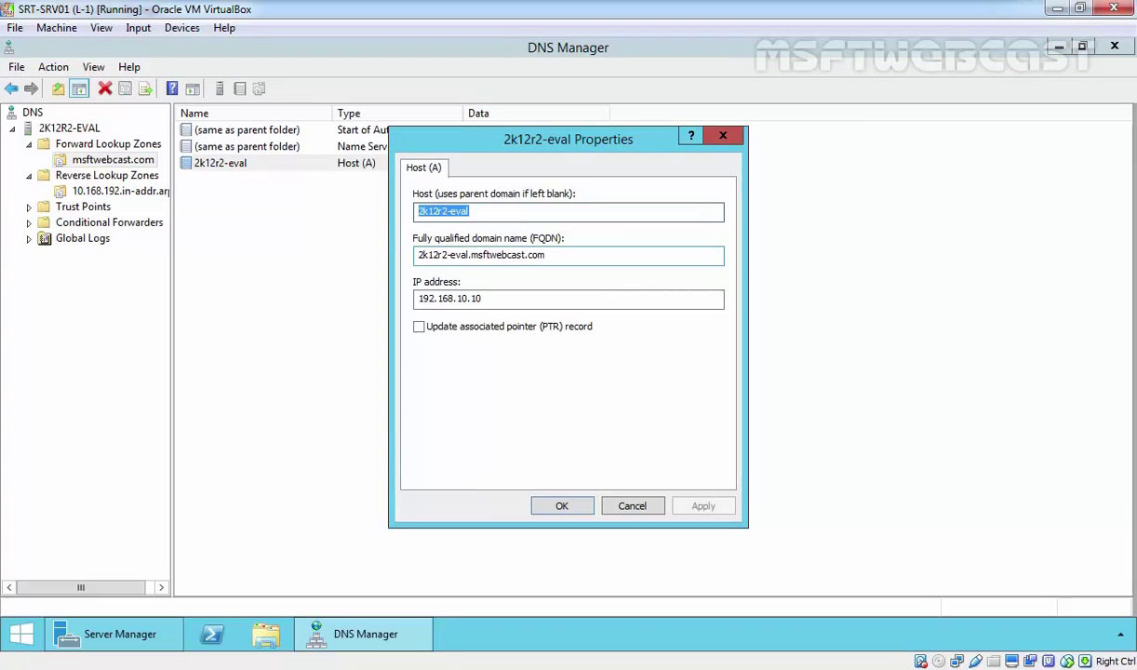
pyautogui.moveTo(419, 254); pyautogui.dragTo(563, 253)
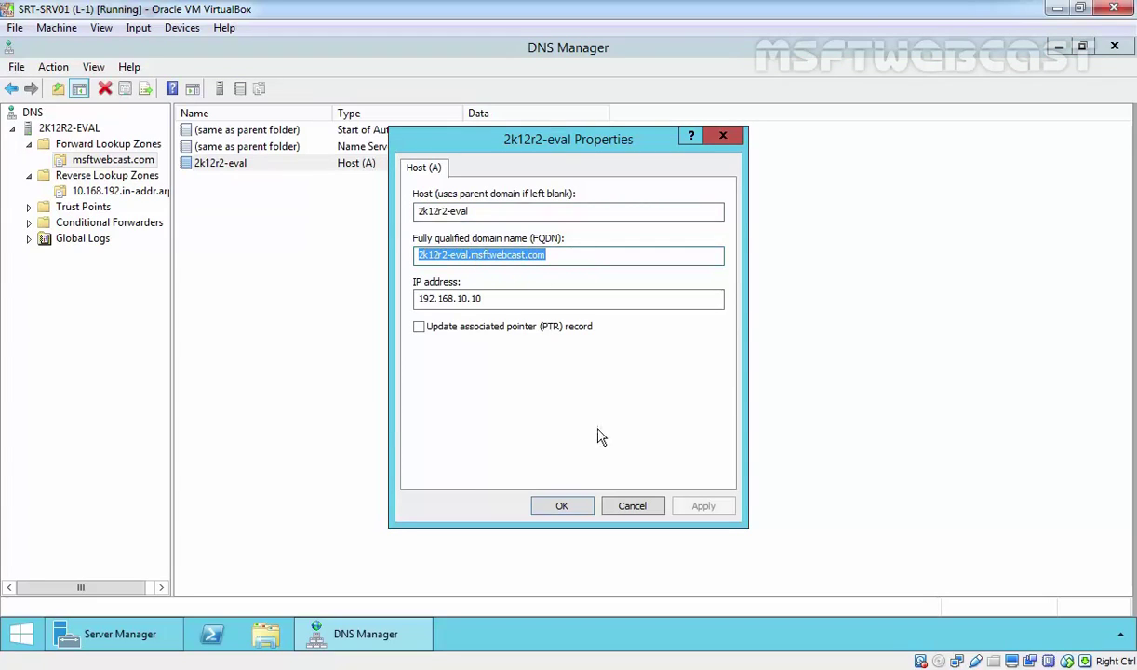
pyautogui.moveTo(483, 297); pyautogui.dragTo(405, 296)
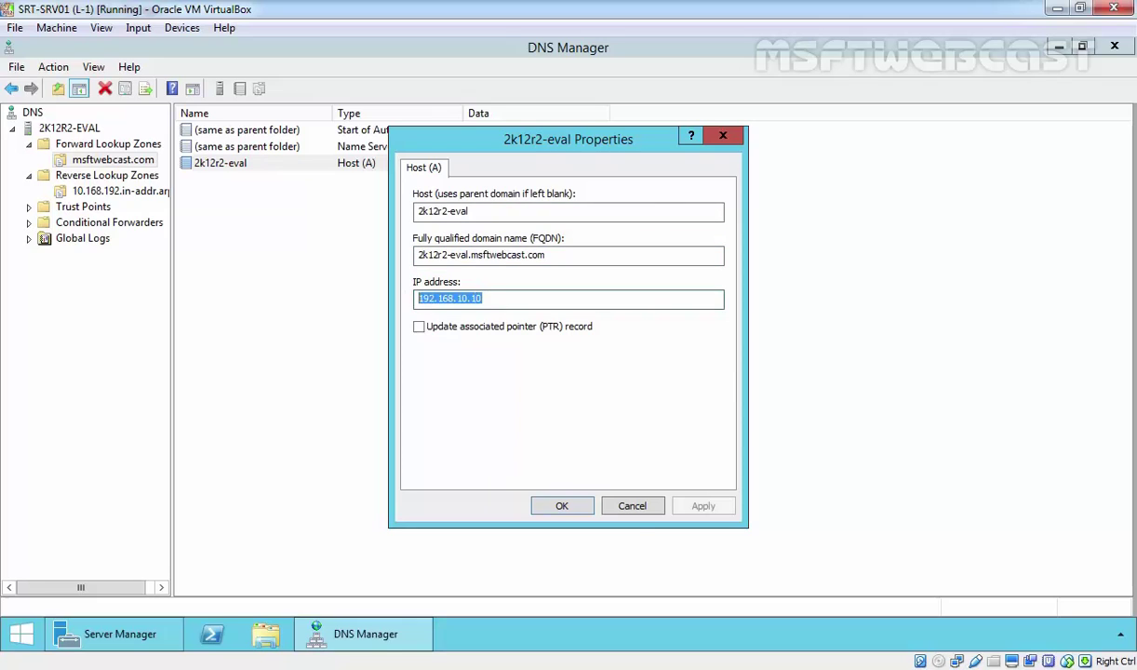
pyautogui.click(633, 507)
pyautogui.click(407, 338)
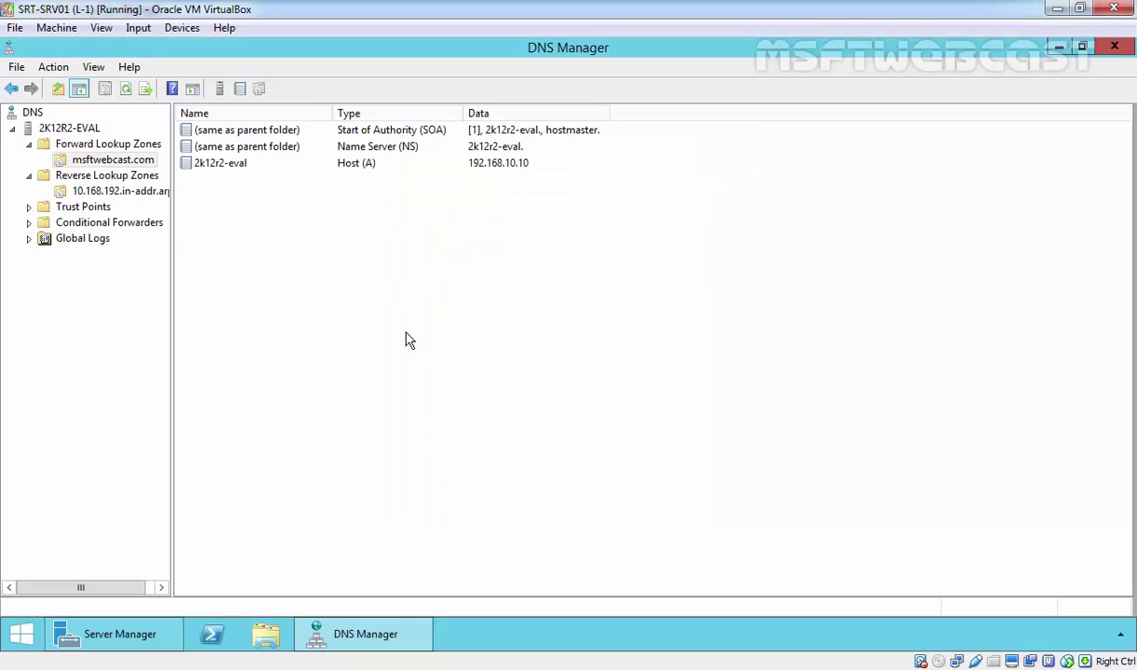